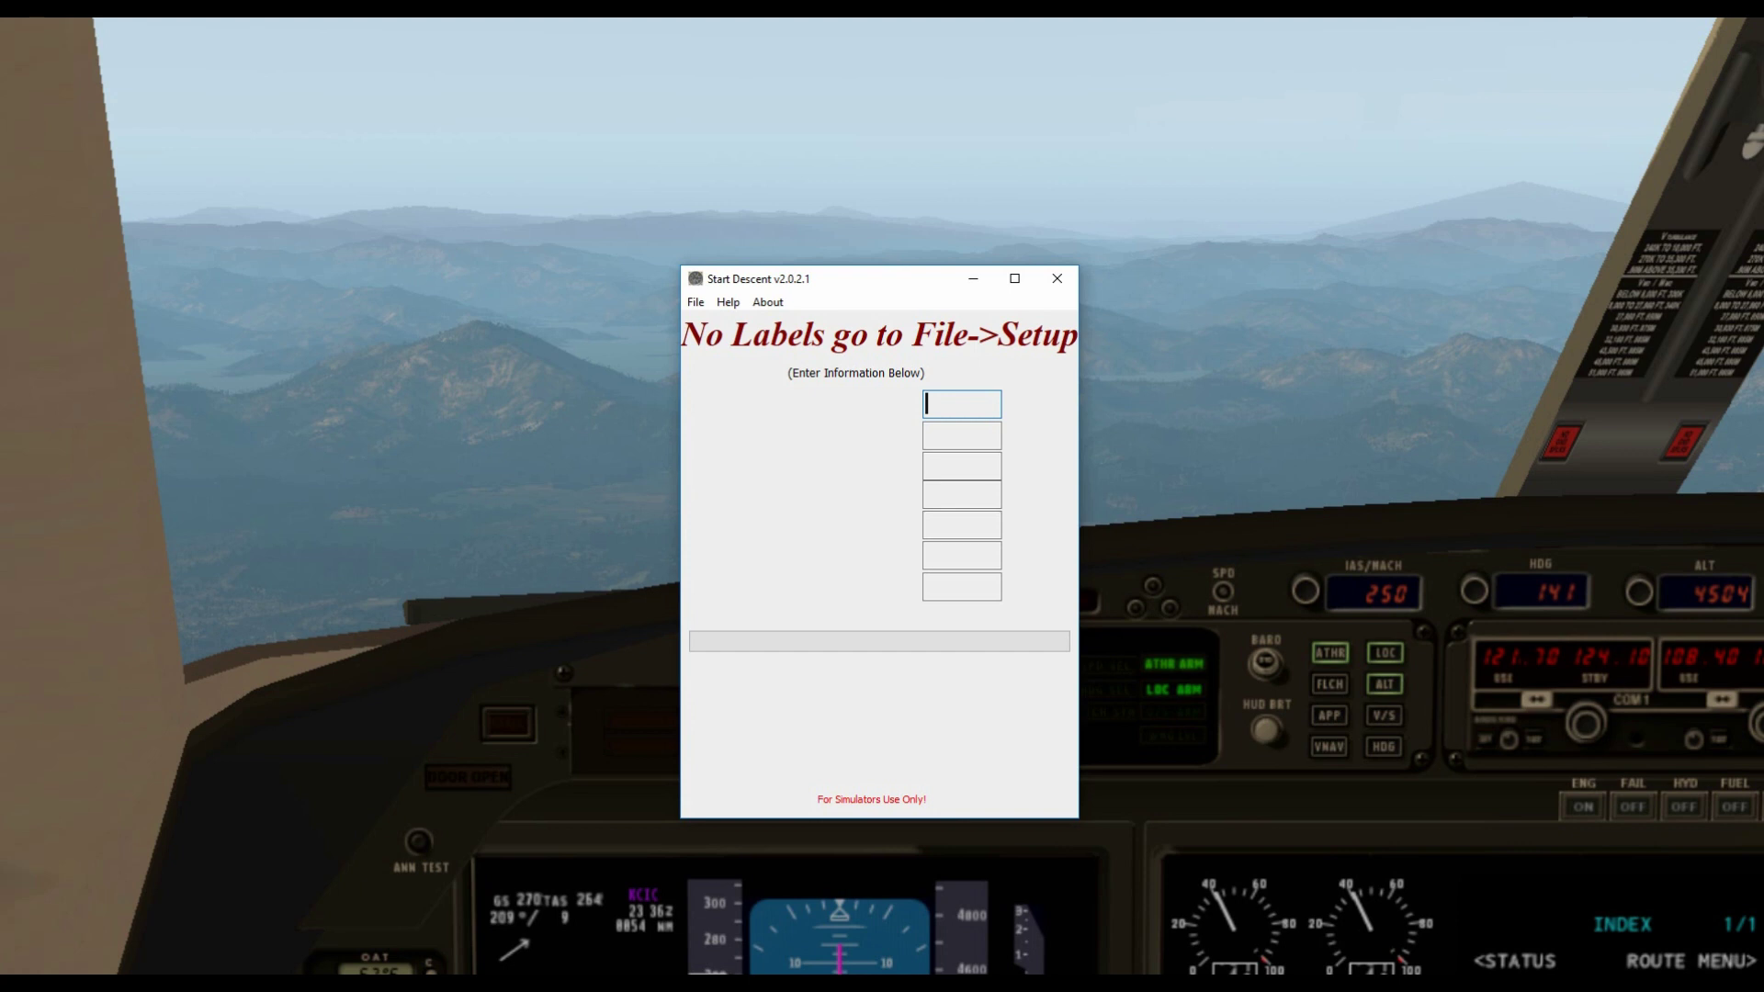
- Bring the StartDescent_v2.0.2.1 folder window forward beside the unlabelled calculator
{"action": "key", "text": "alt+Tab"}
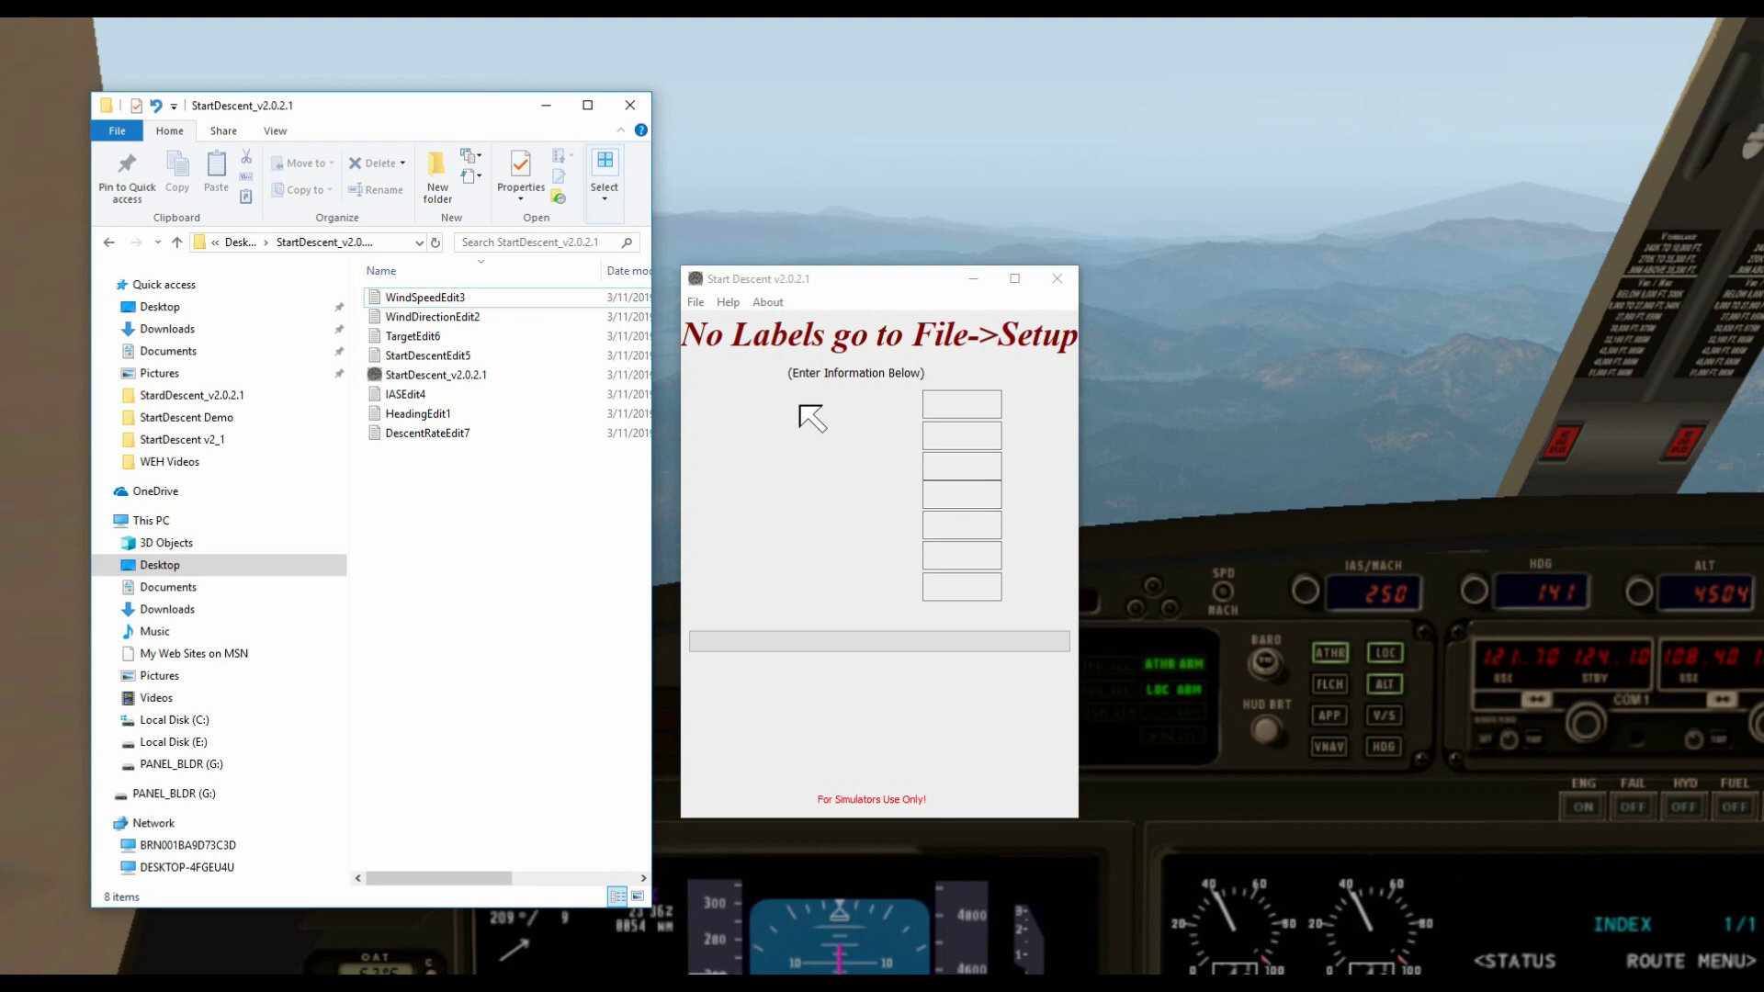
- In File > Setup, create the default labels, write them to disk, and close Setup
{"action": "left_click", "coordinate": [696, 303]}
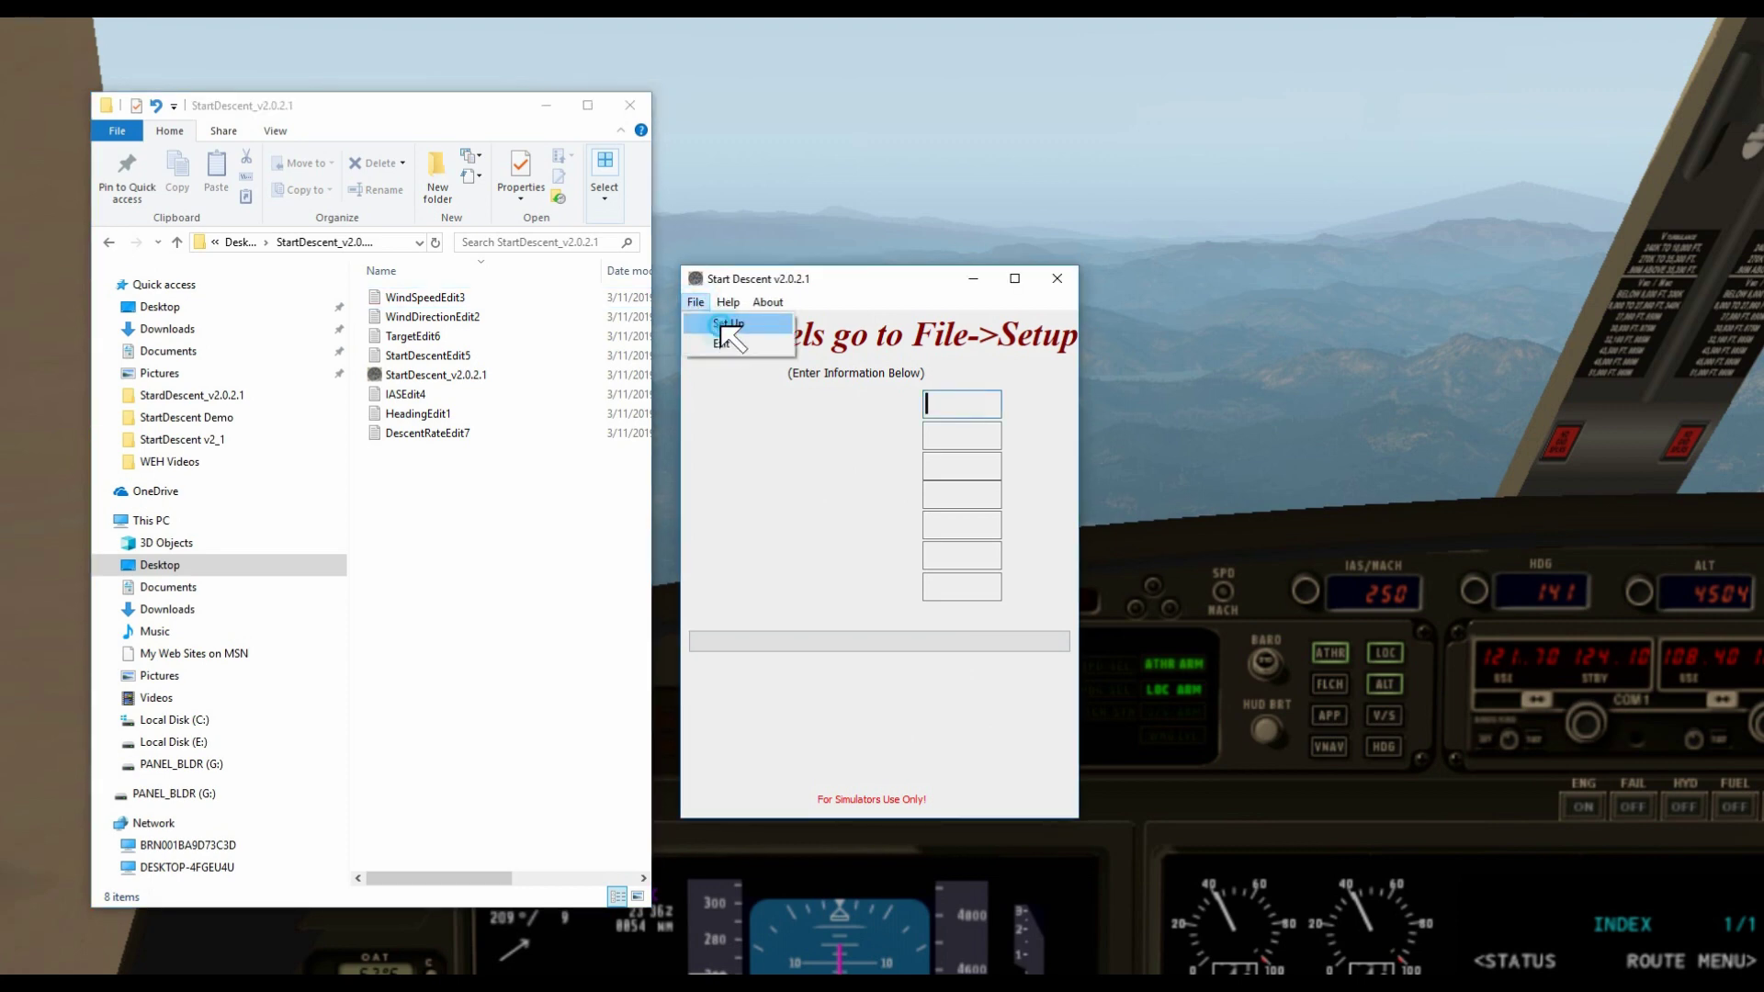
{"action": "left_click", "coordinate": [719, 324]}
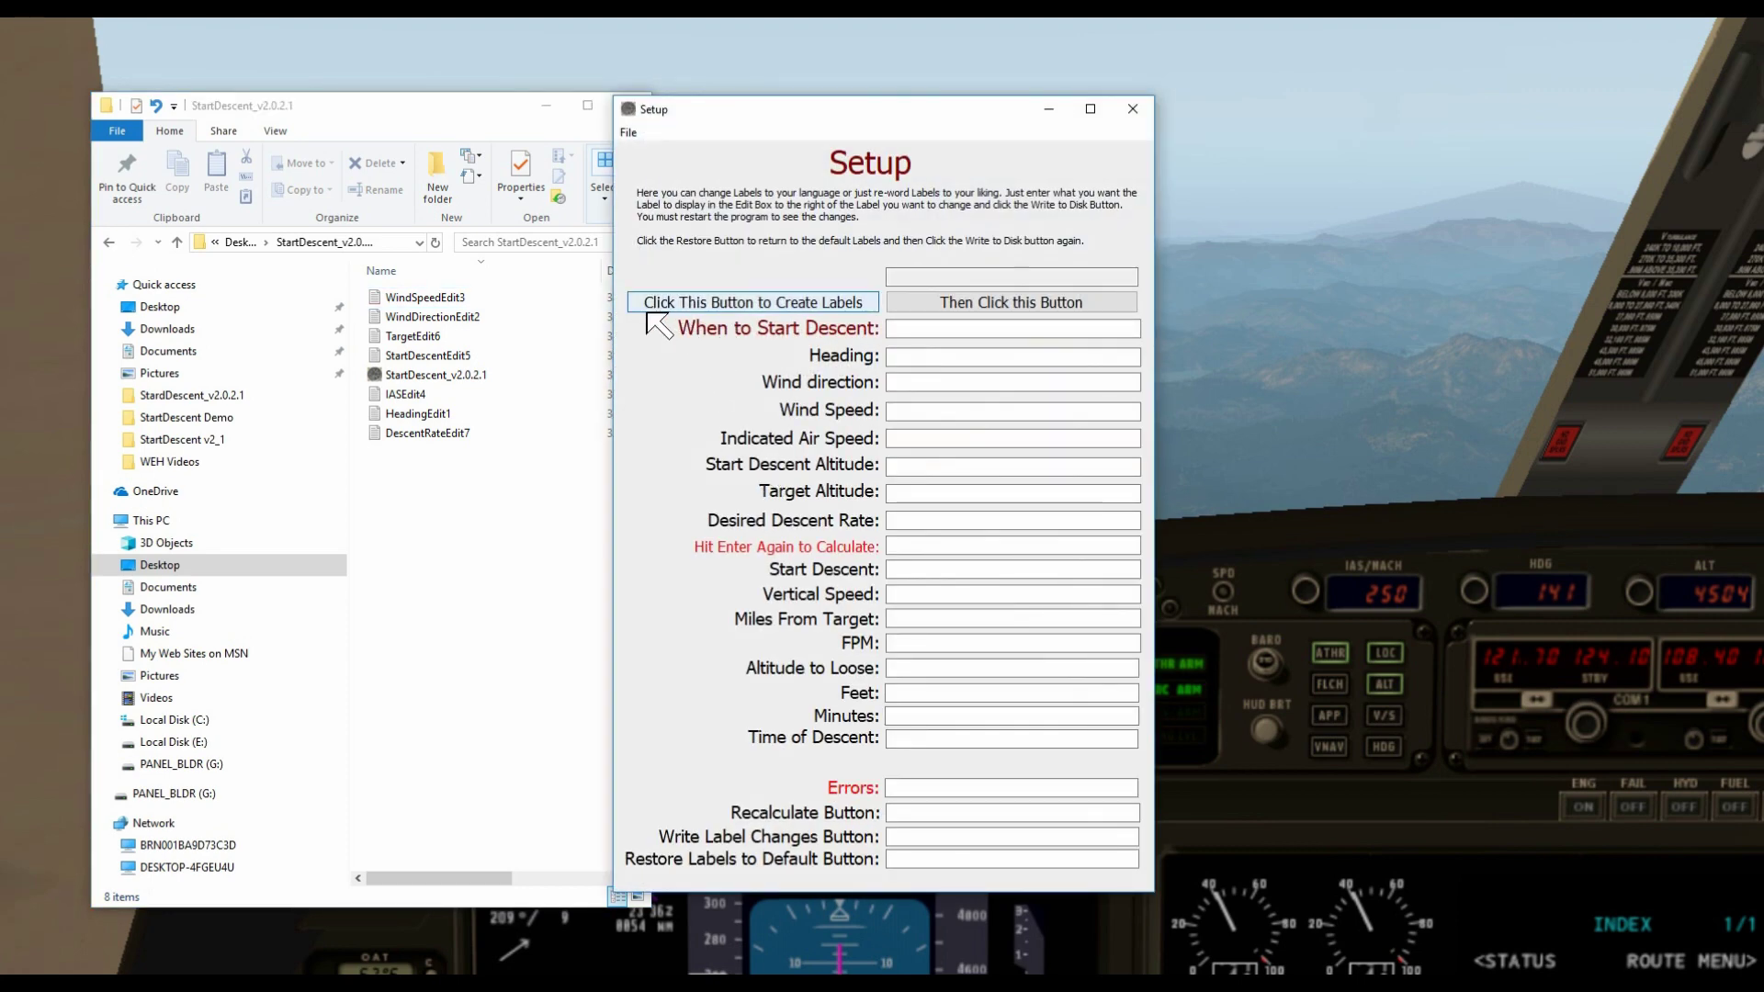
{"action": "left_click", "coordinate": [790, 305]}
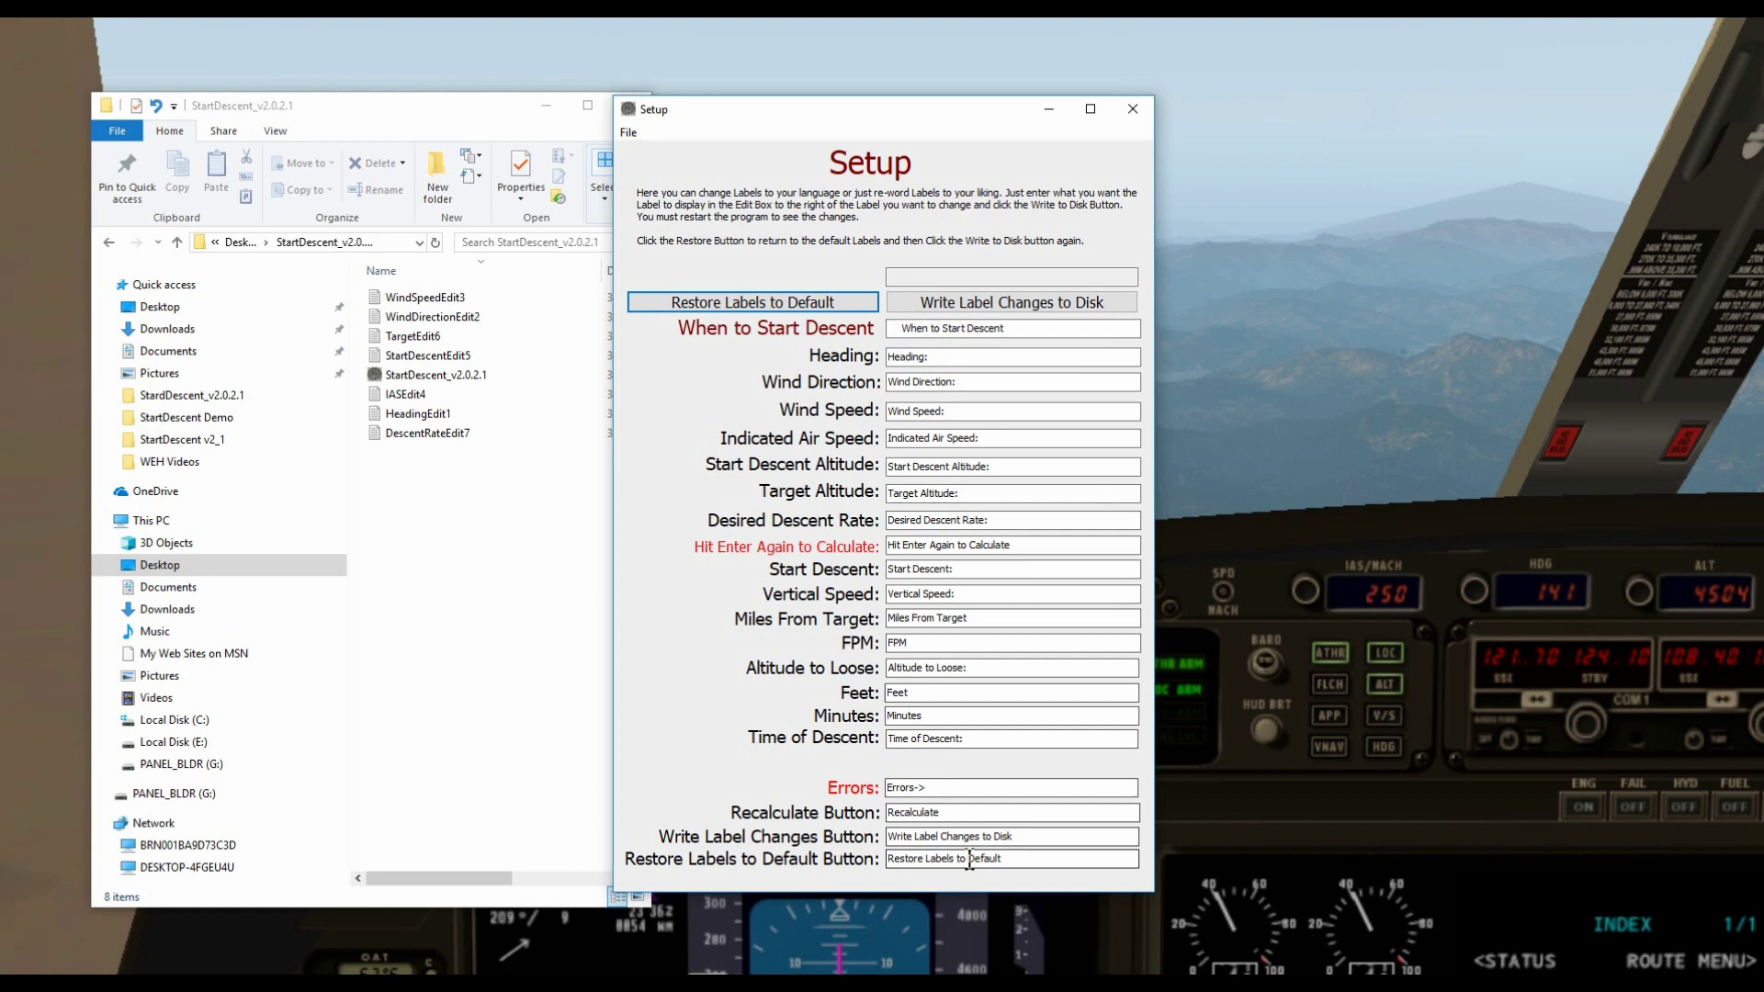
{"action": "left_click", "coordinate": [931, 304]}
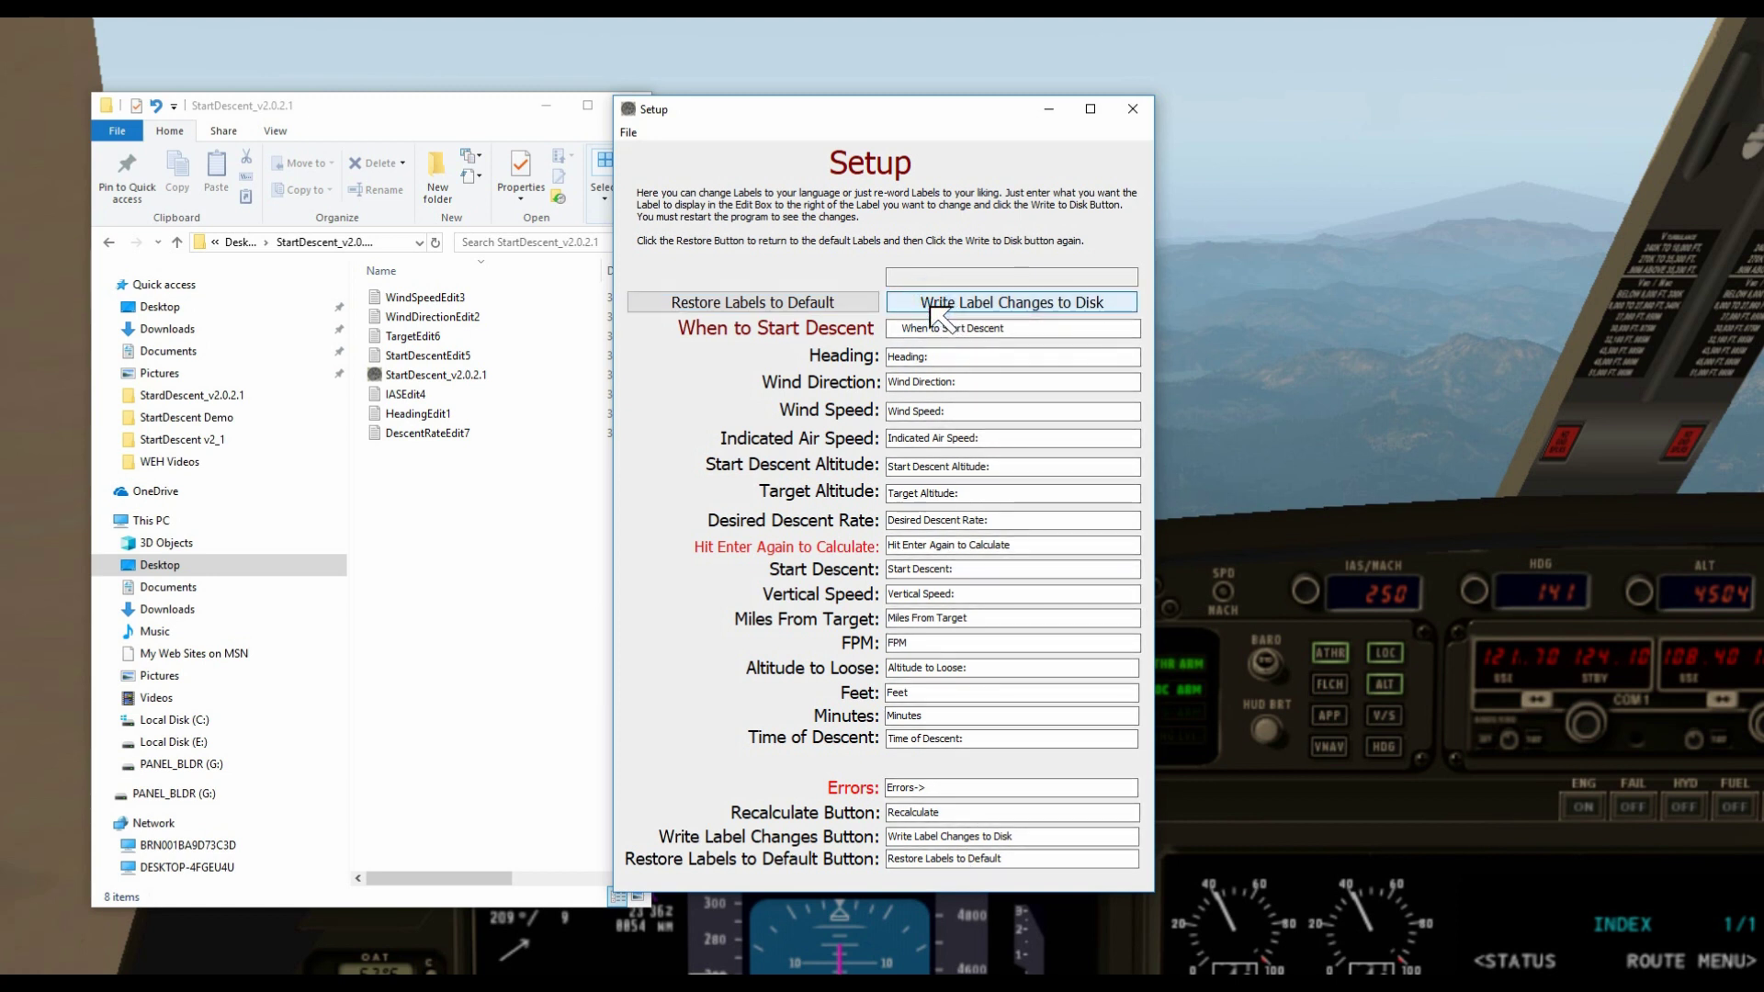
{"action": "left_click", "coordinate": [1133, 110]}
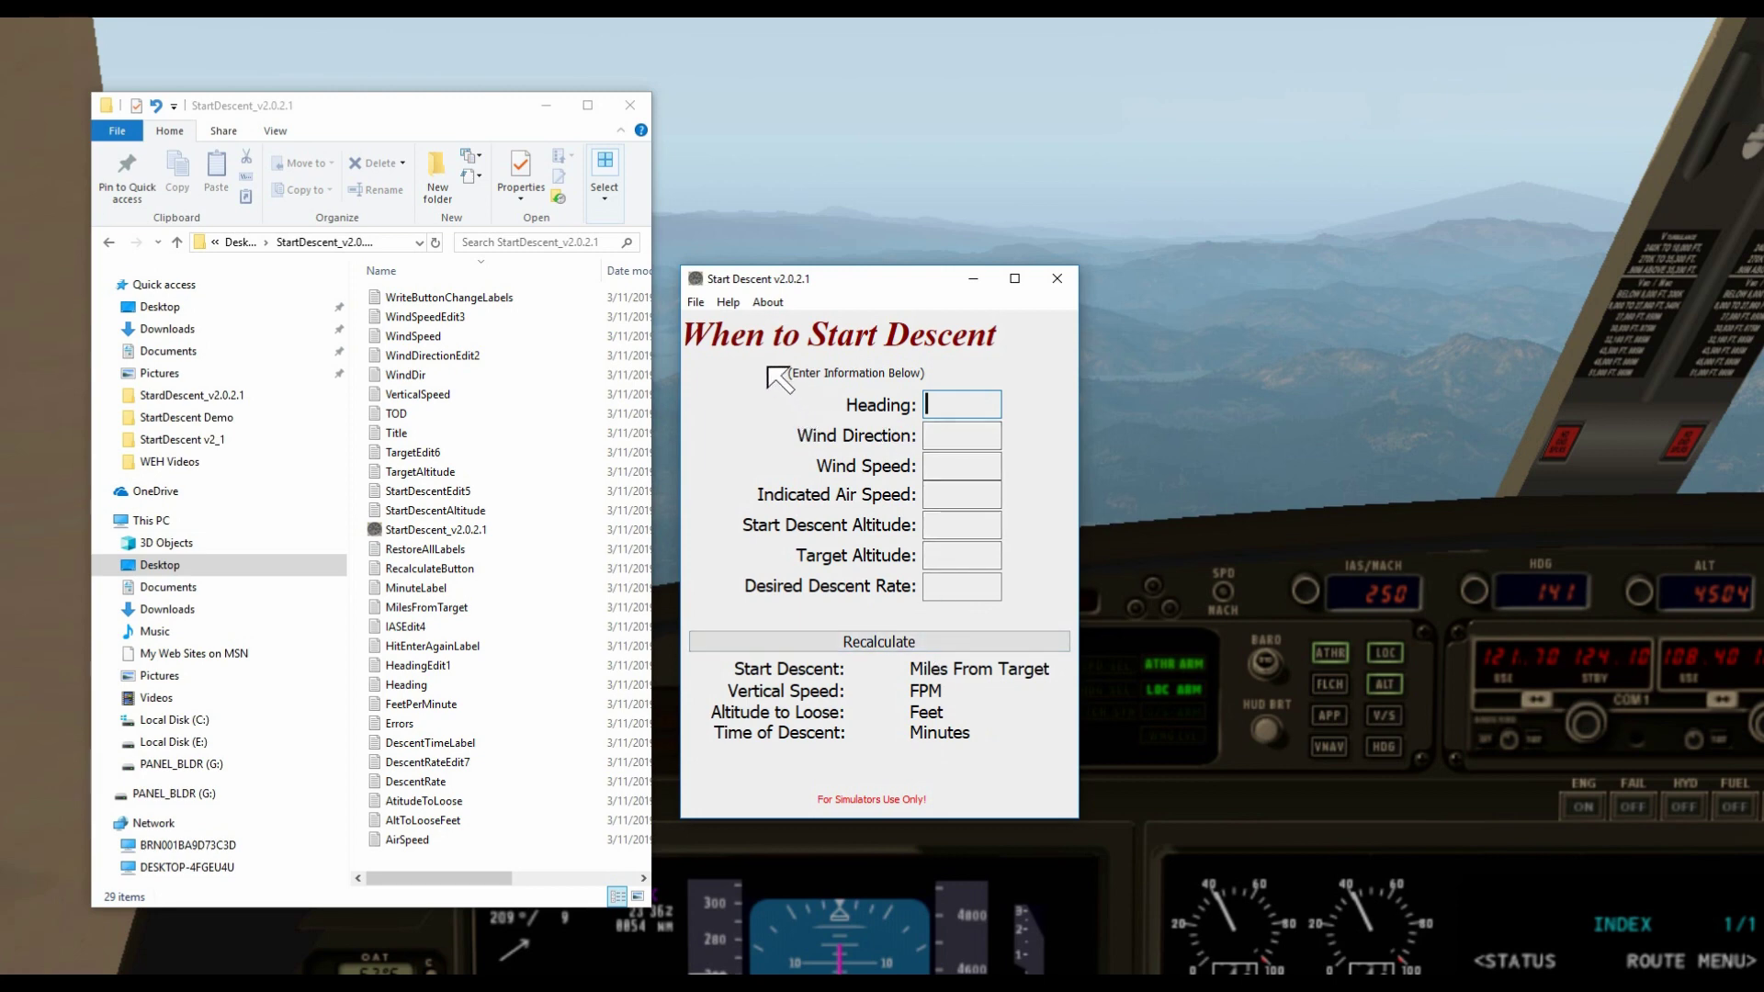
- Close Start Descent and relaunch it from the StartDescent_v2.0.2.1 folder
{"action": "left_click", "coordinate": [1058, 280]}
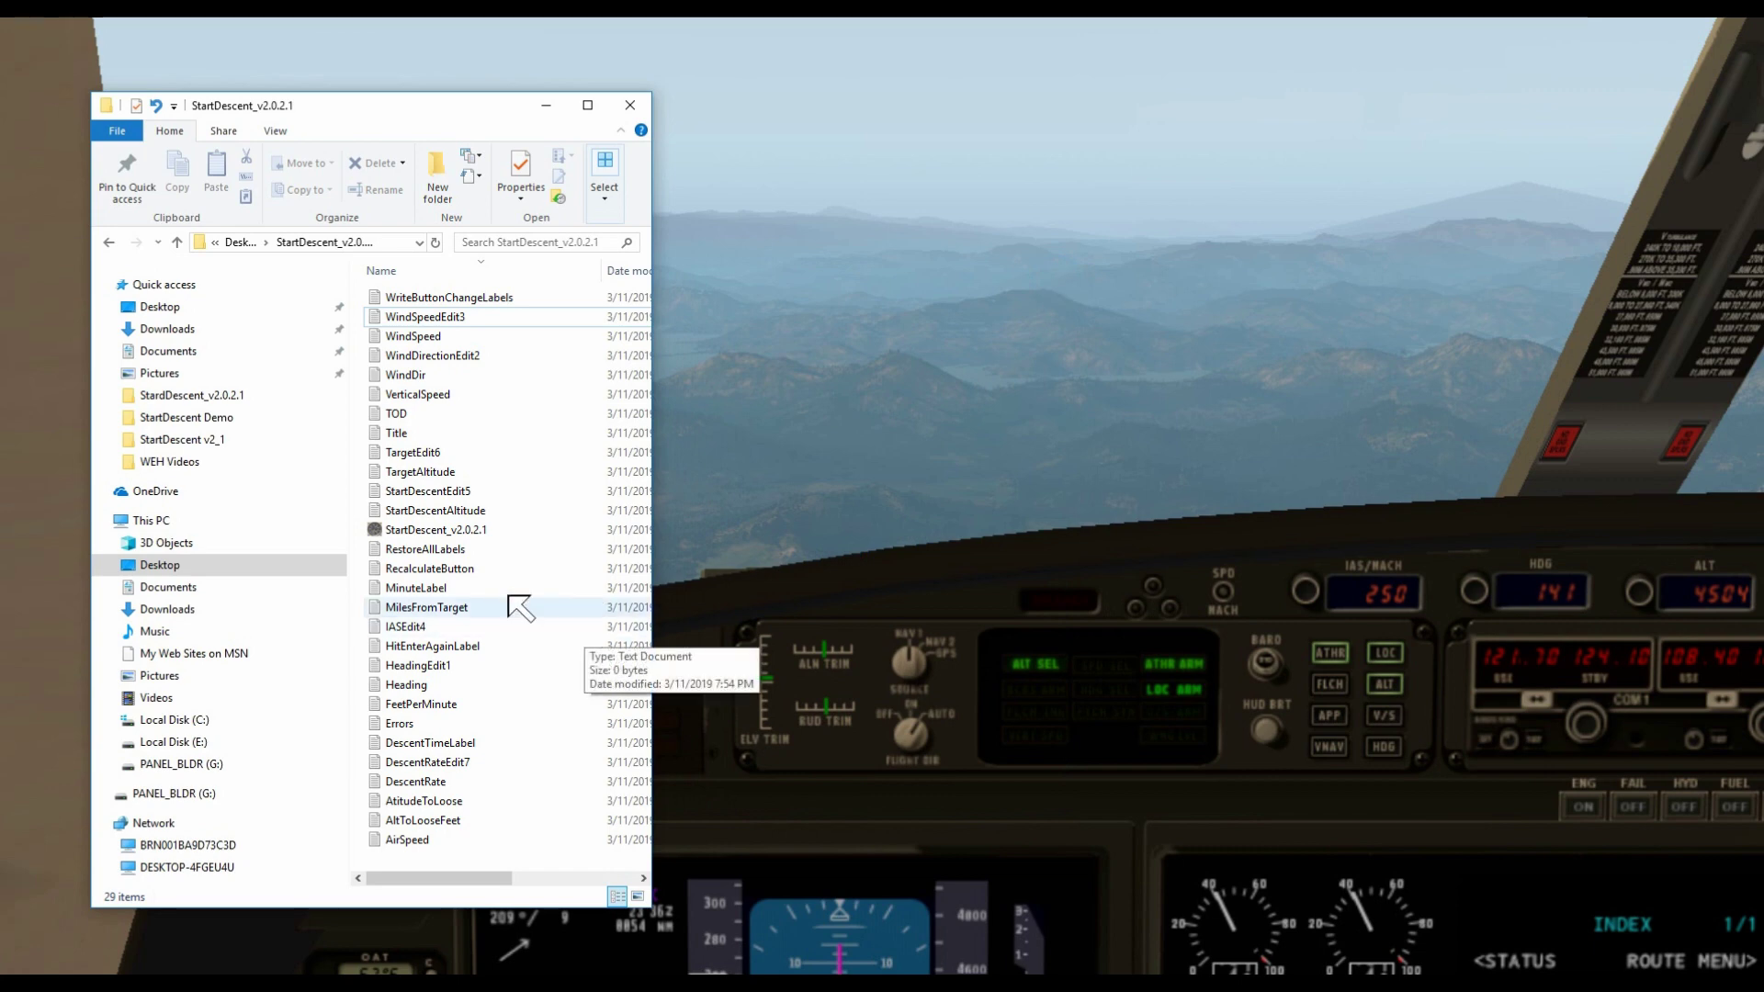
{"action": "double_click", "coordinate": [391, 530]}
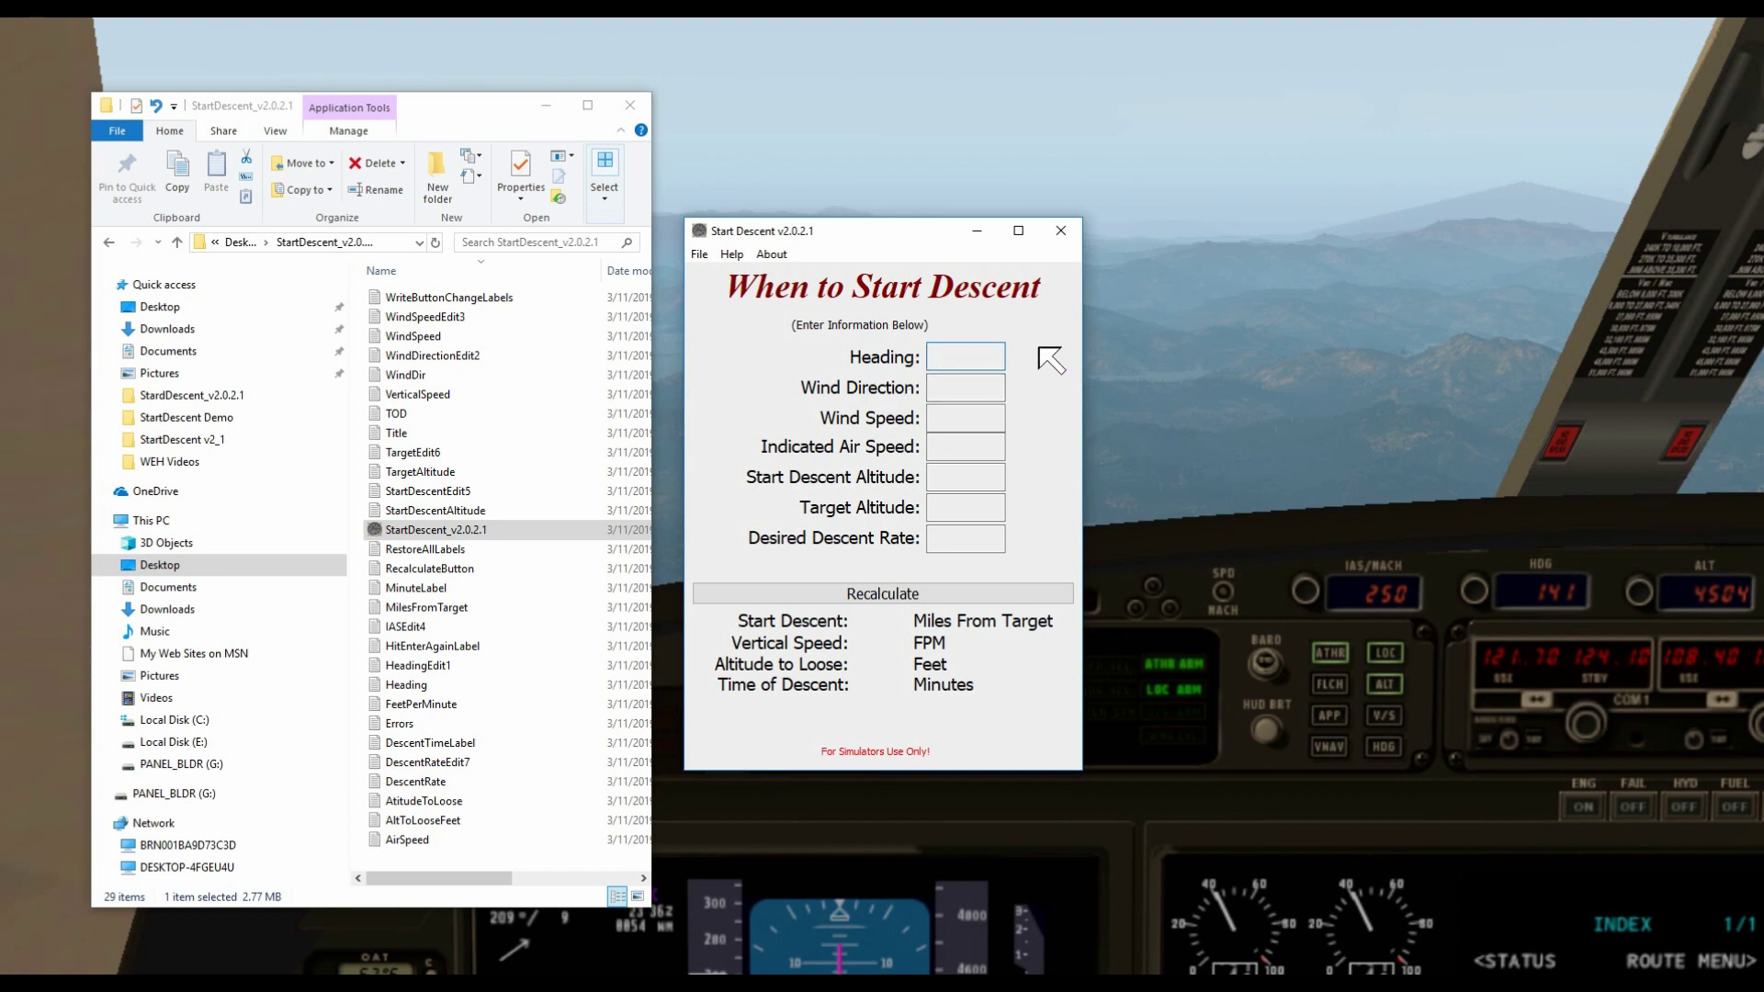
- Trigger the empty-heading warning, then enter heading 240 and wind direction 211
{"action": "key", "text": "Return"}
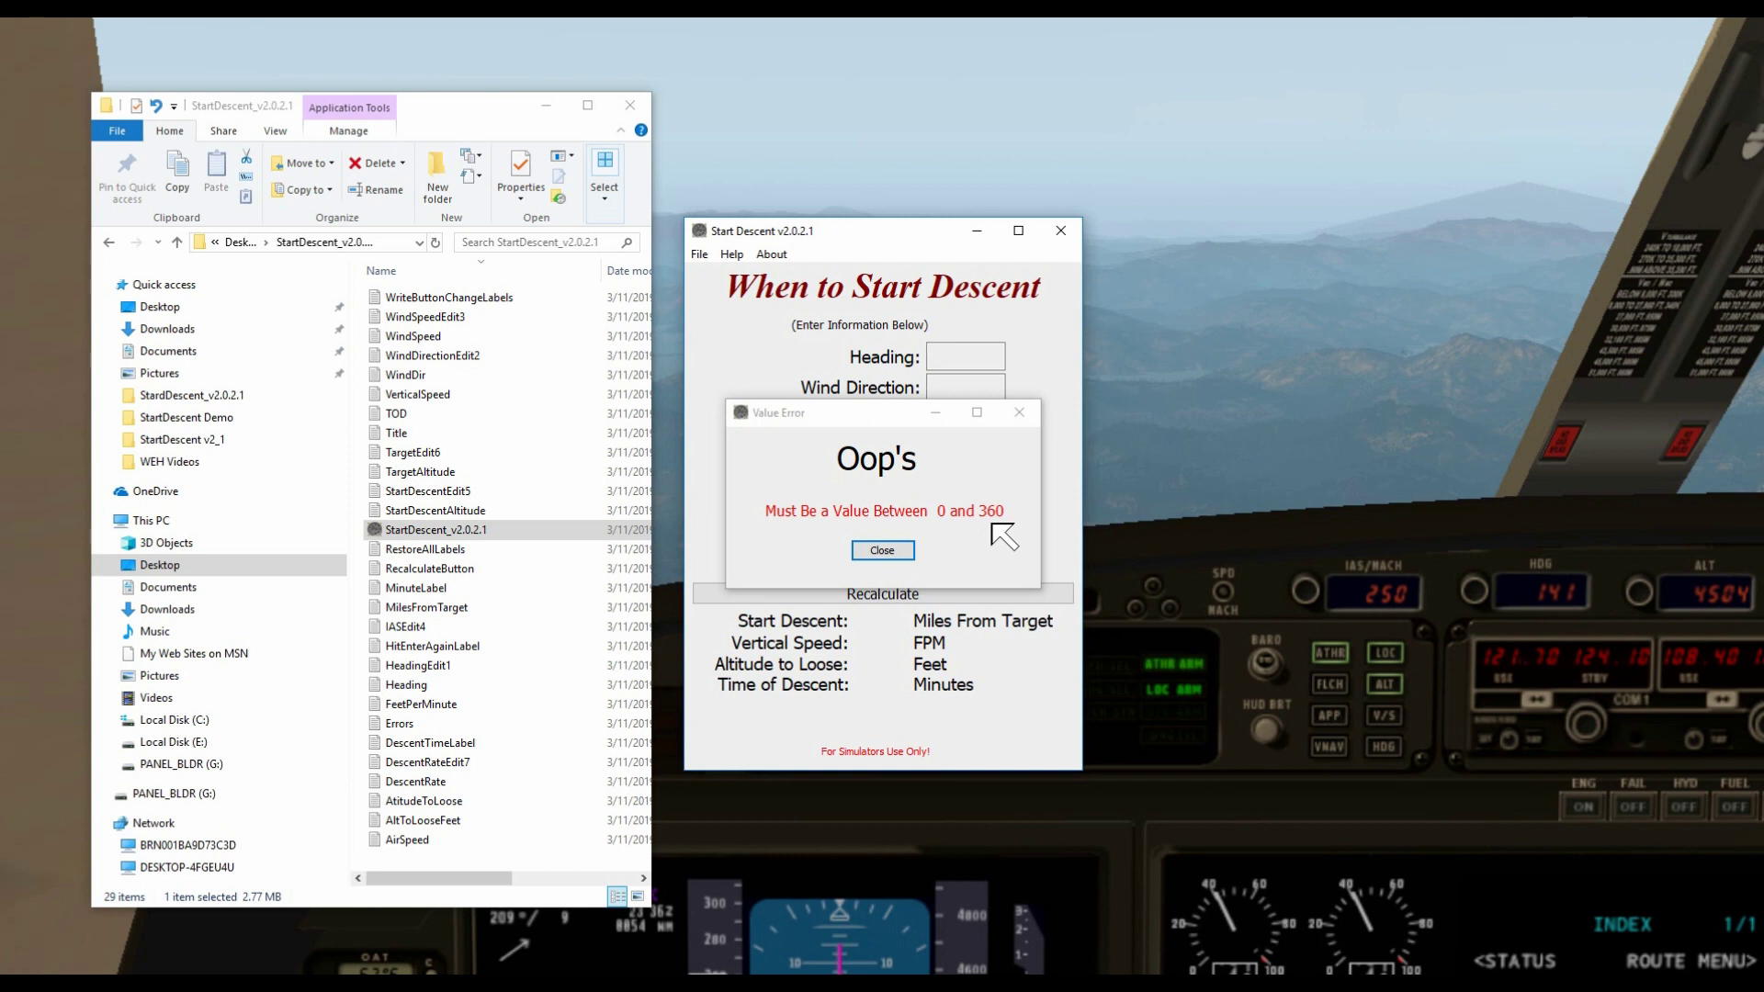
{"action": "left_click", "coordinate": [877, 550]}
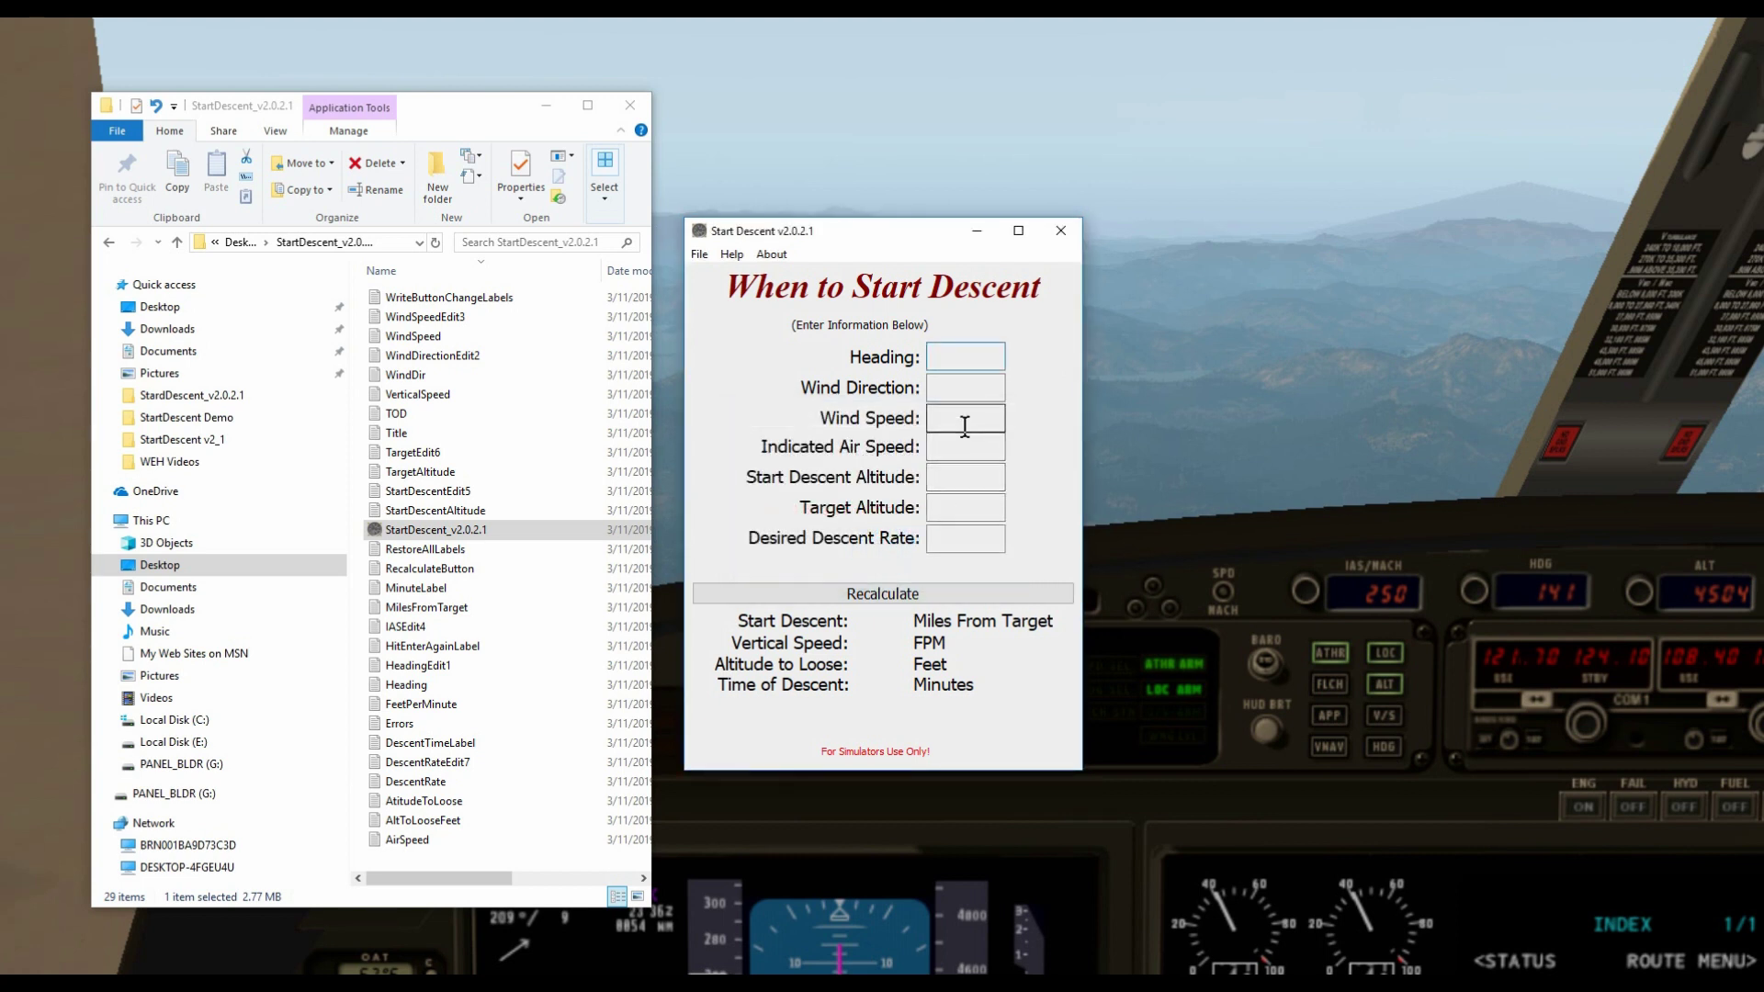
{"action": "type", "text": "240"}
{"action": "left_click", "coordinate": [964, 387]}
{"action": "type", "text": "211"}
{"action": "left_click", "coordinate": [965, 418]}
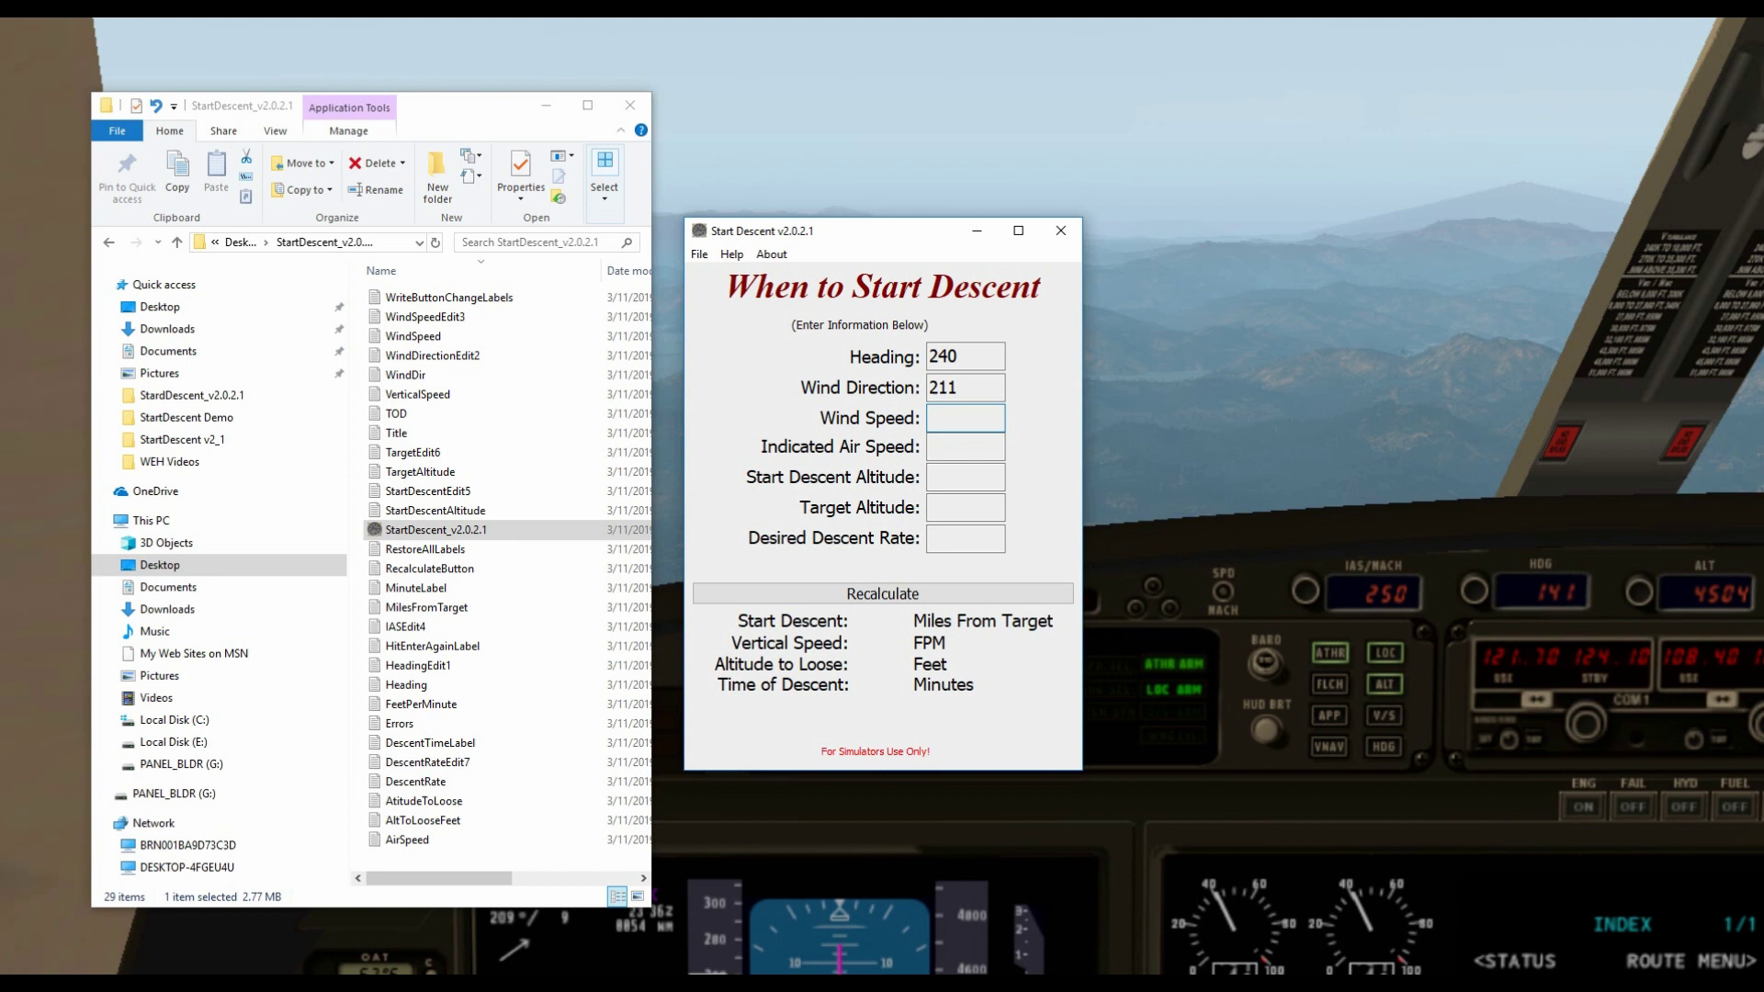
- Trigger the empty wind-speed warning, then enter 15, 250, 10000, 5000, 1200 and calculate
{"action": "key", "text": "Return"}
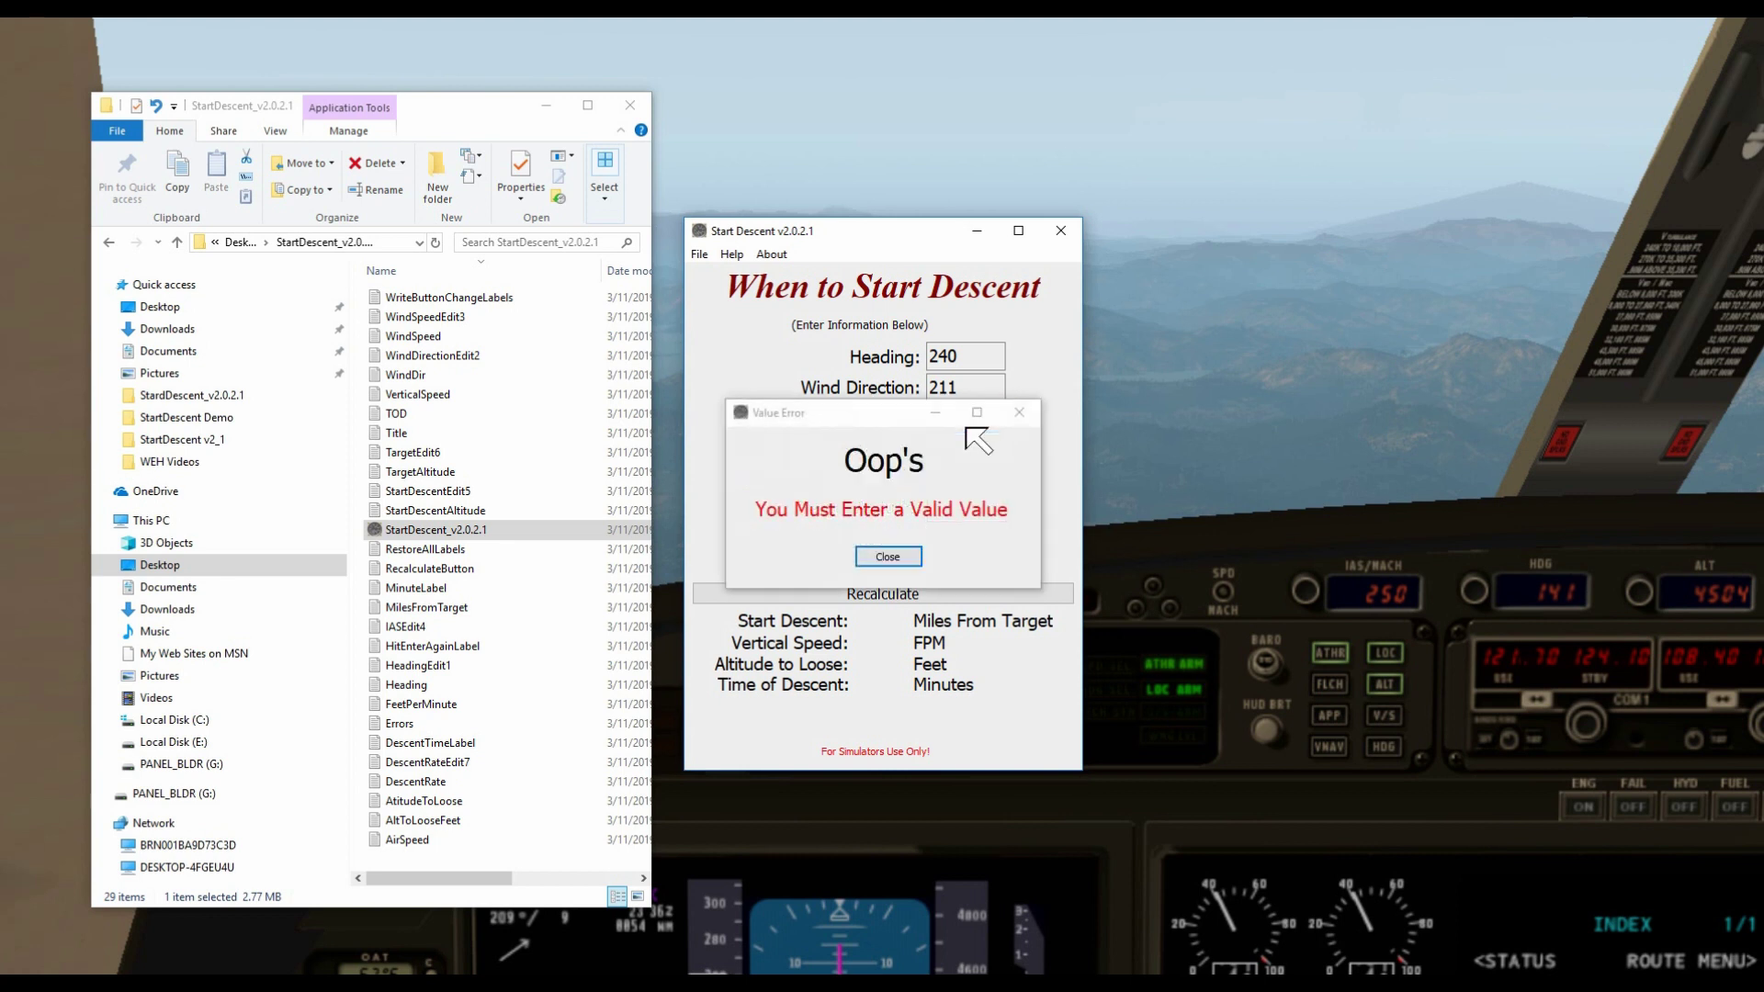
{"action": "left_click", "coordinate": [887, 557]}
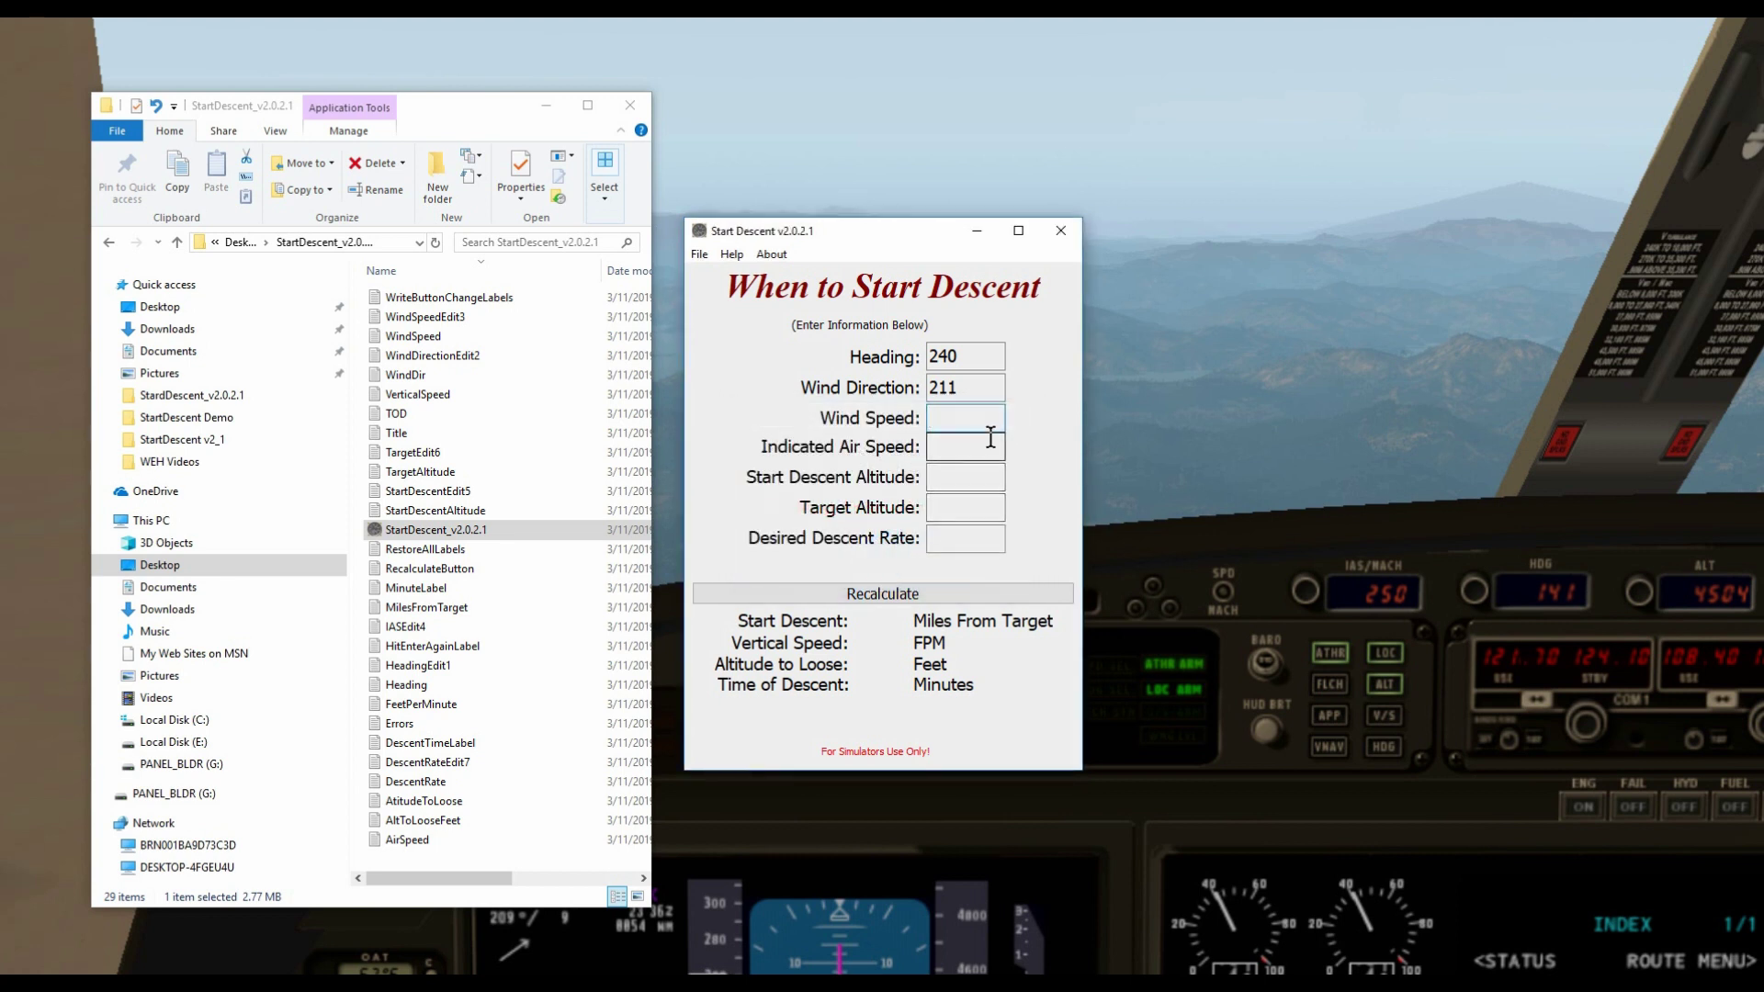
{"action": "type", "text": "15"}
{"action": "key", "text": "Return"}
{"action": "type", "text": "250"}
{"action": "type", "text": "10000"}
{"action": "key", "text": "Return"}
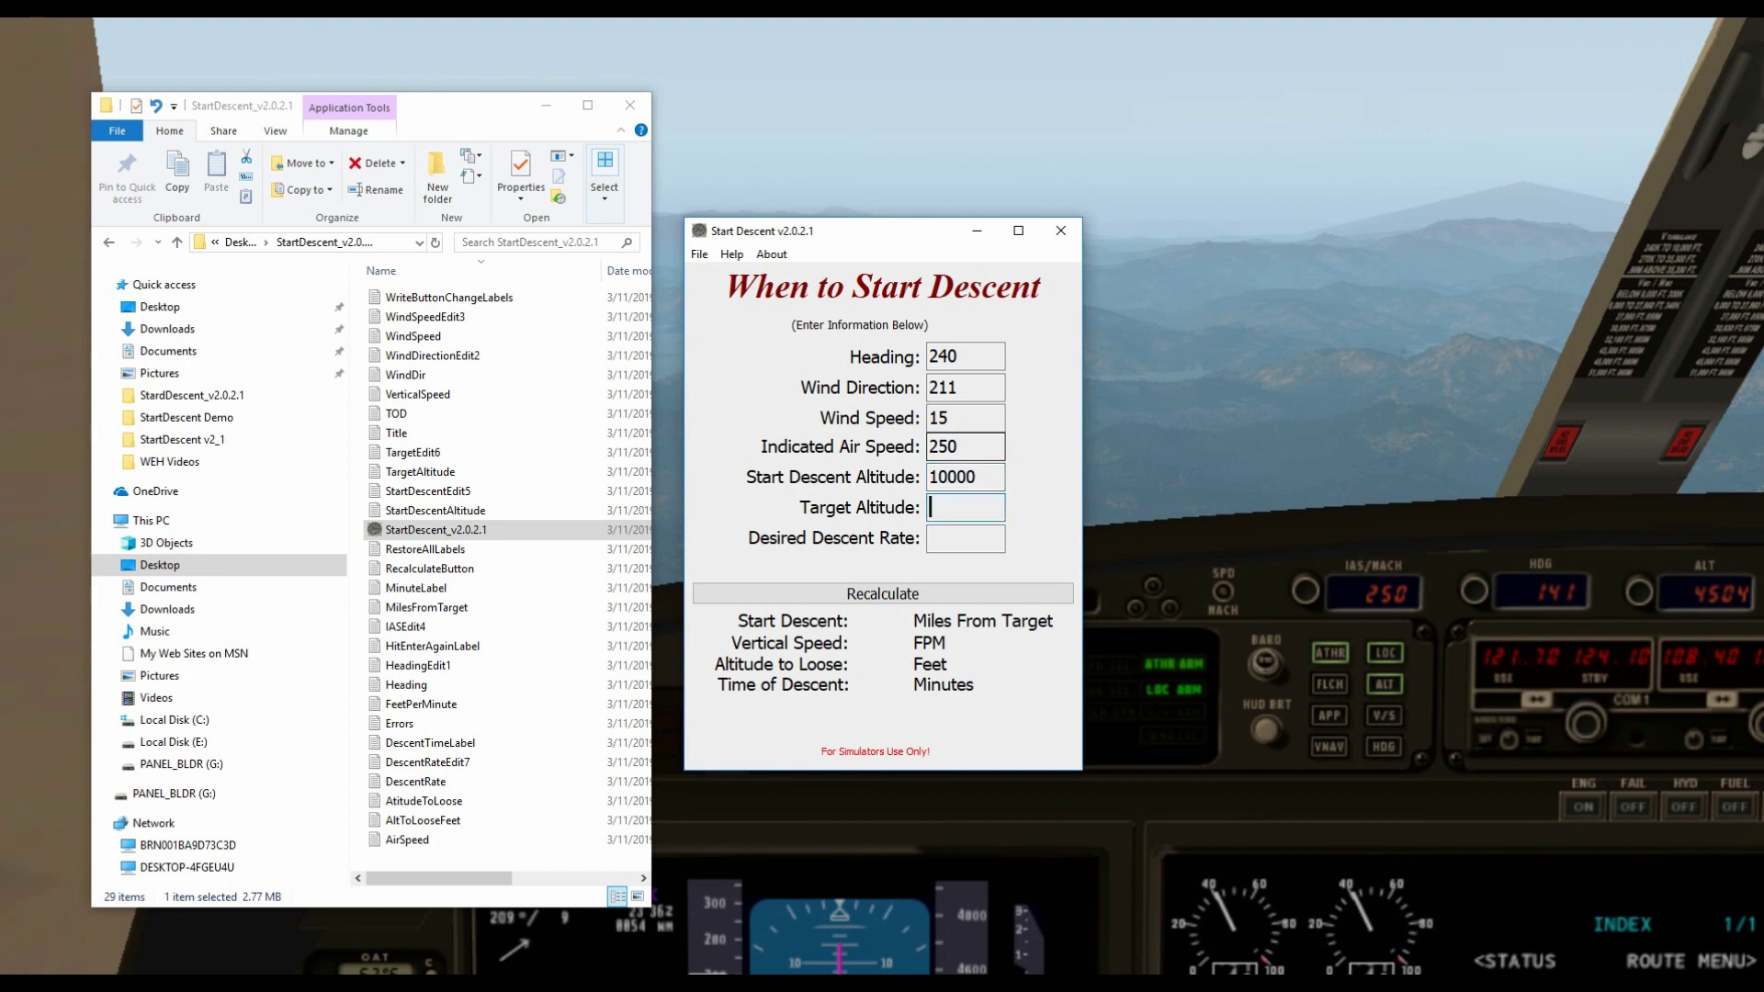
{"action": "type", "text": "5000"}
{"action": "key", "text": "Return"}
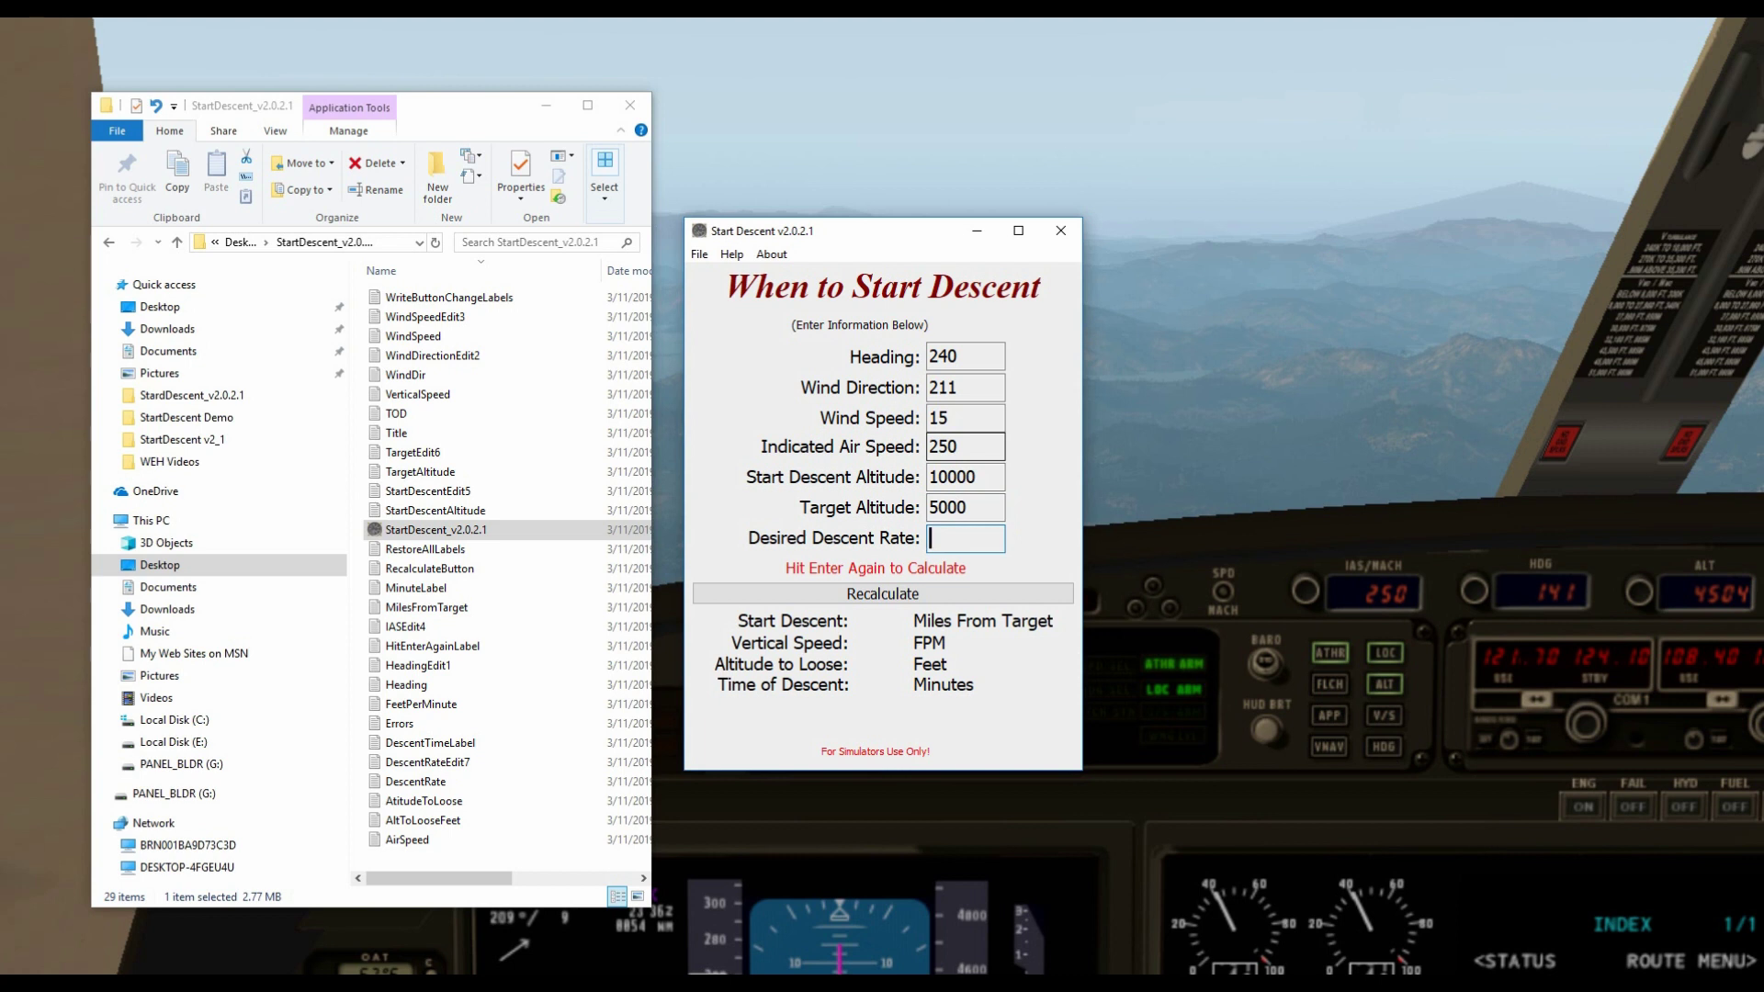
{"action": "type", "text": "1200"}
{"action": "key", "text": "Return"}
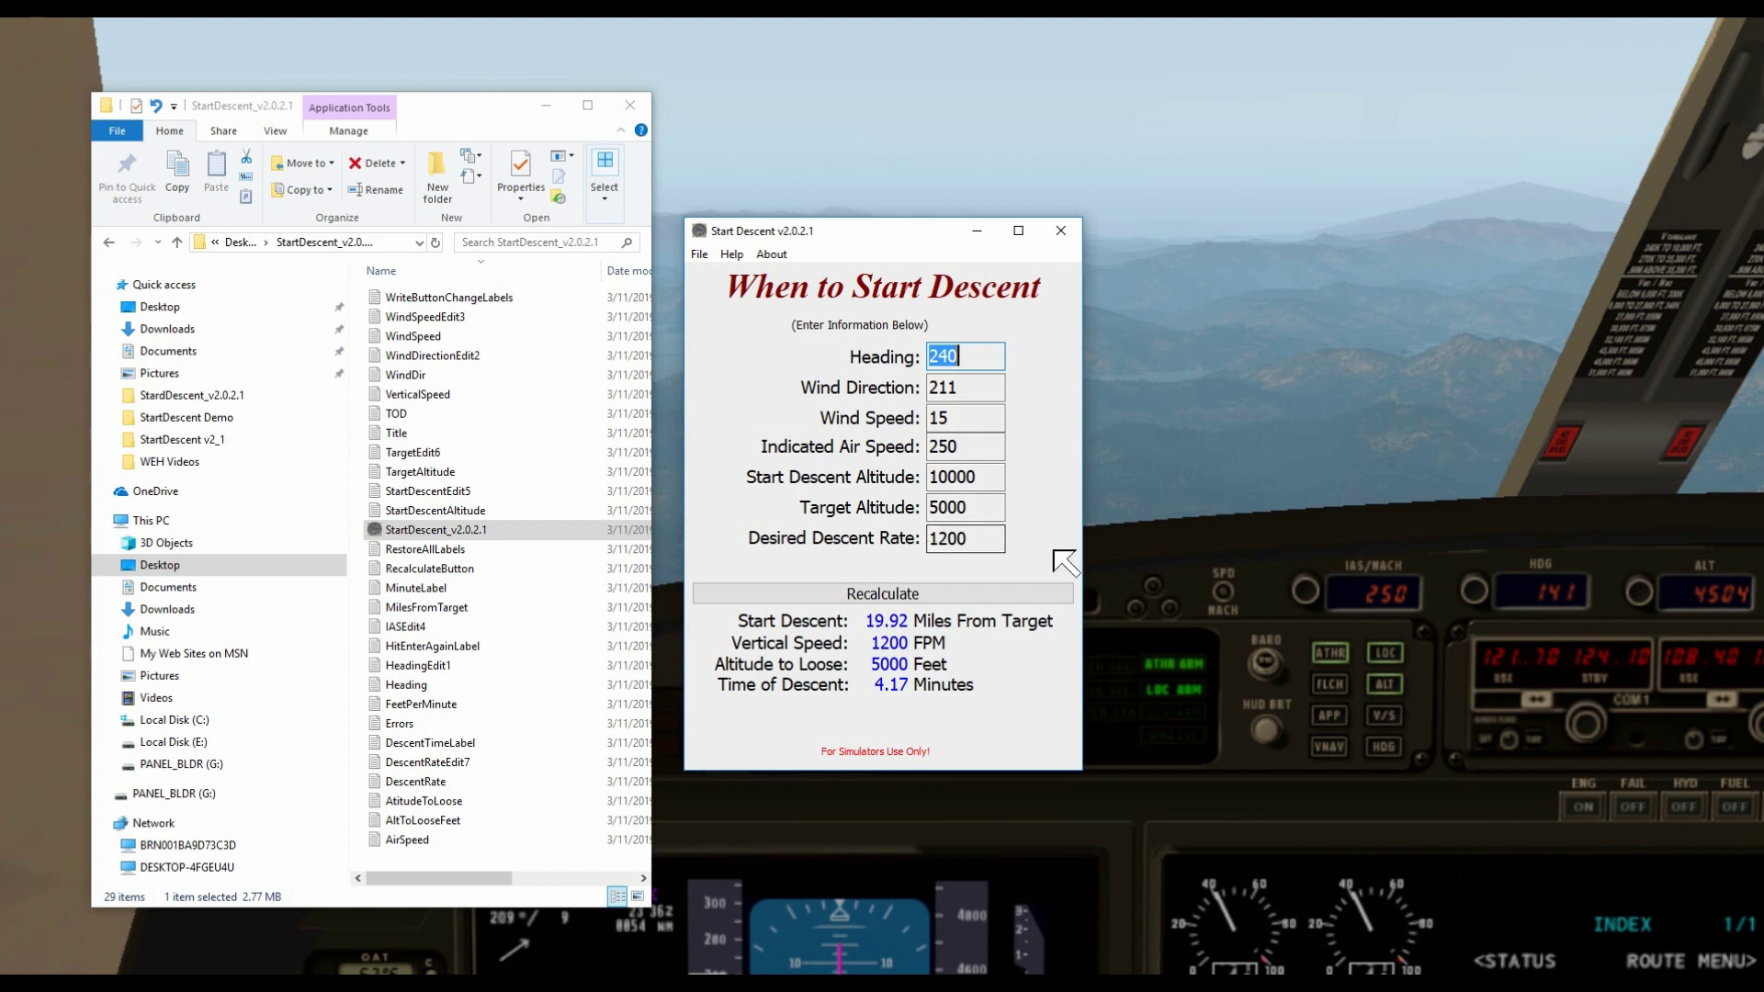
{"action": "left_click", "coordinate": [994, 532]}
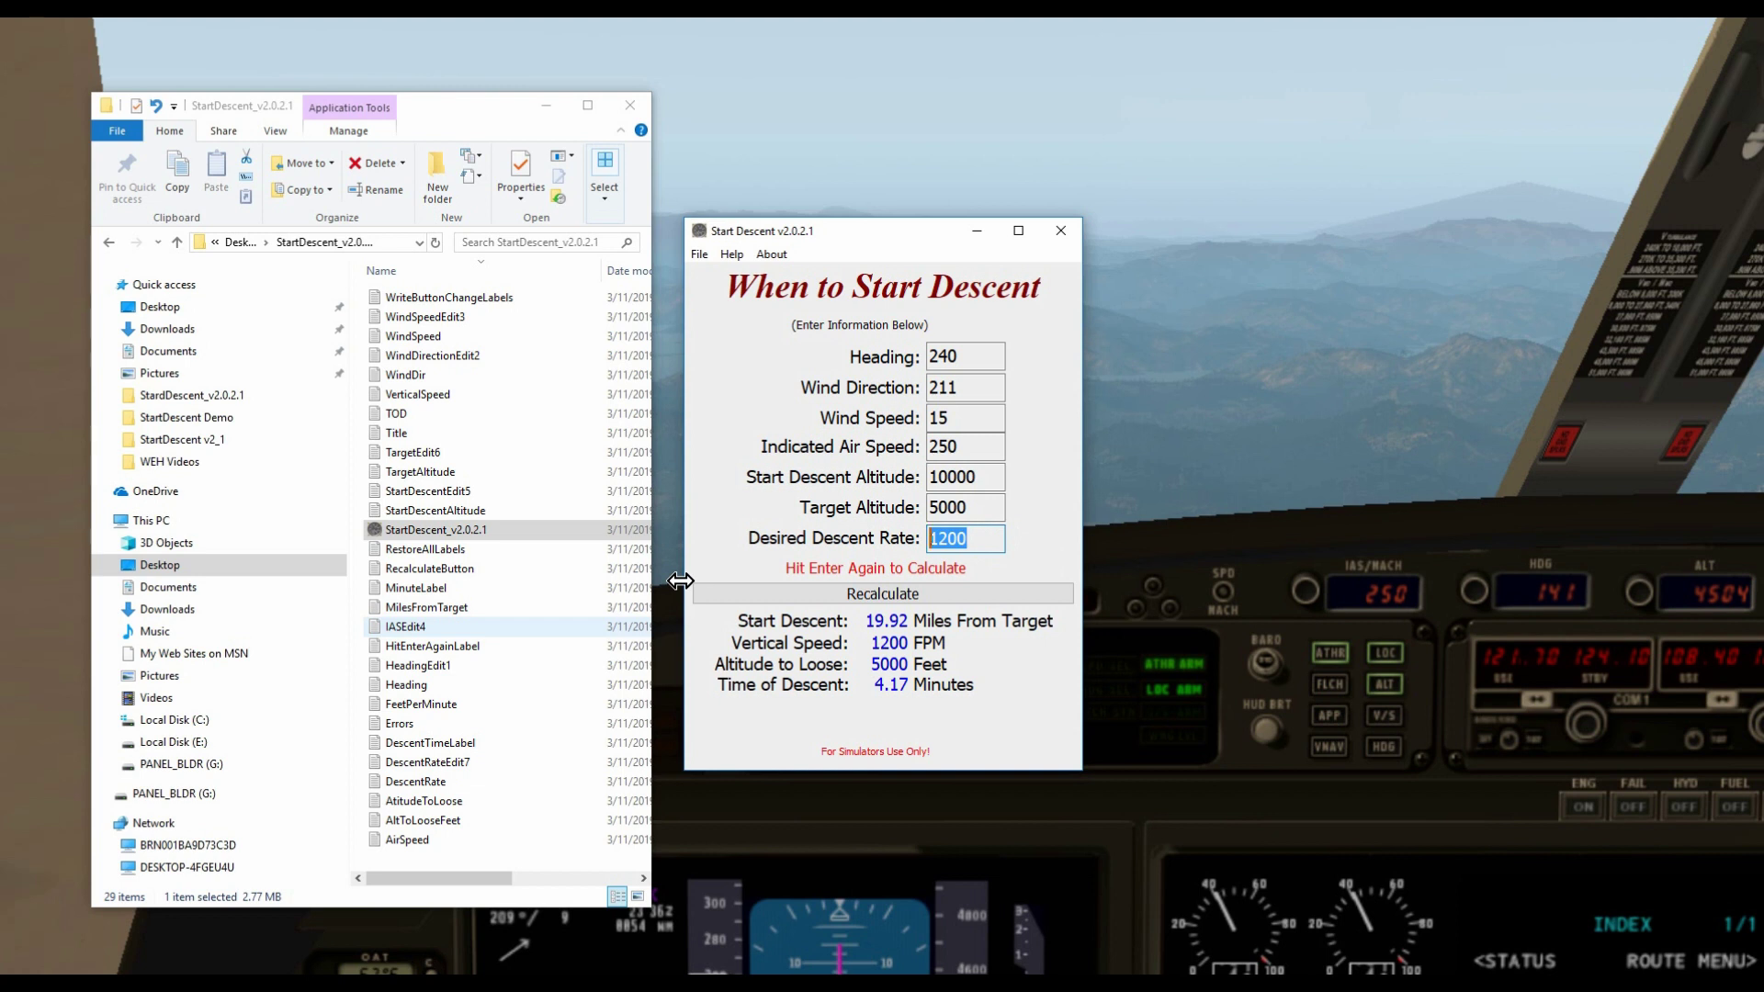
{"action": "key", "text": "a"}
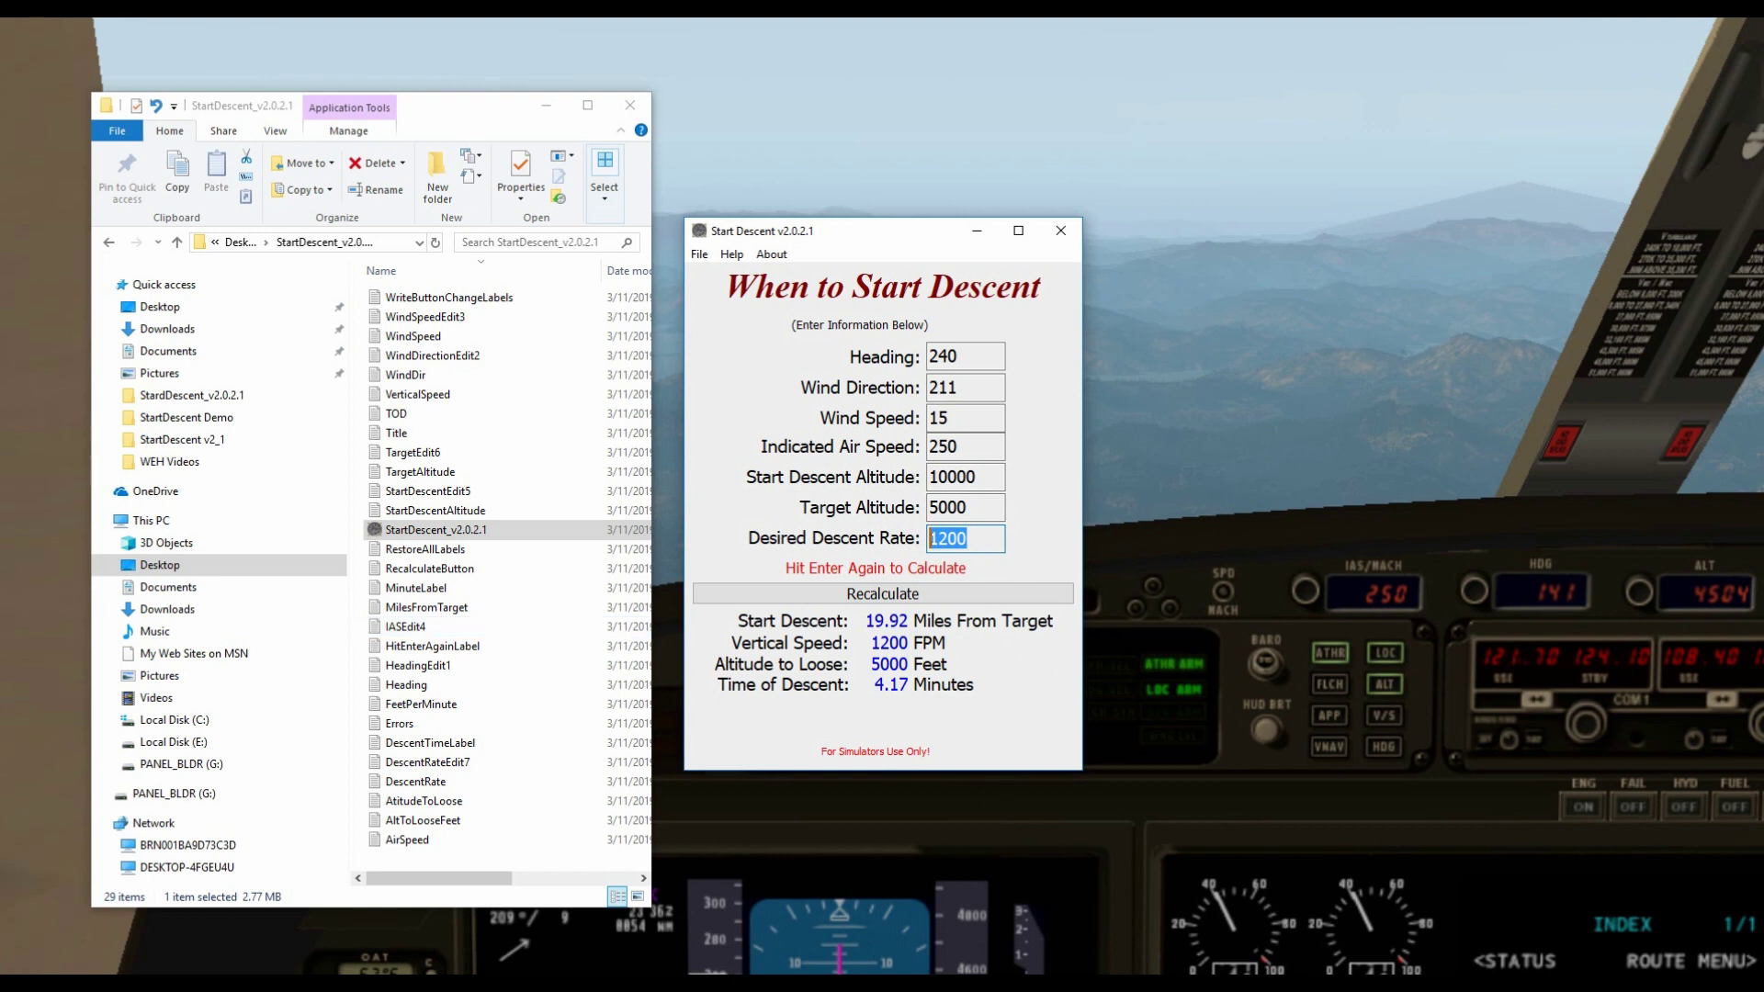
- Enter heading 350, wind 250 at 14 knots, and indicated airspeed 350
{"action": "left_click", "coordinate": [991, 358]}
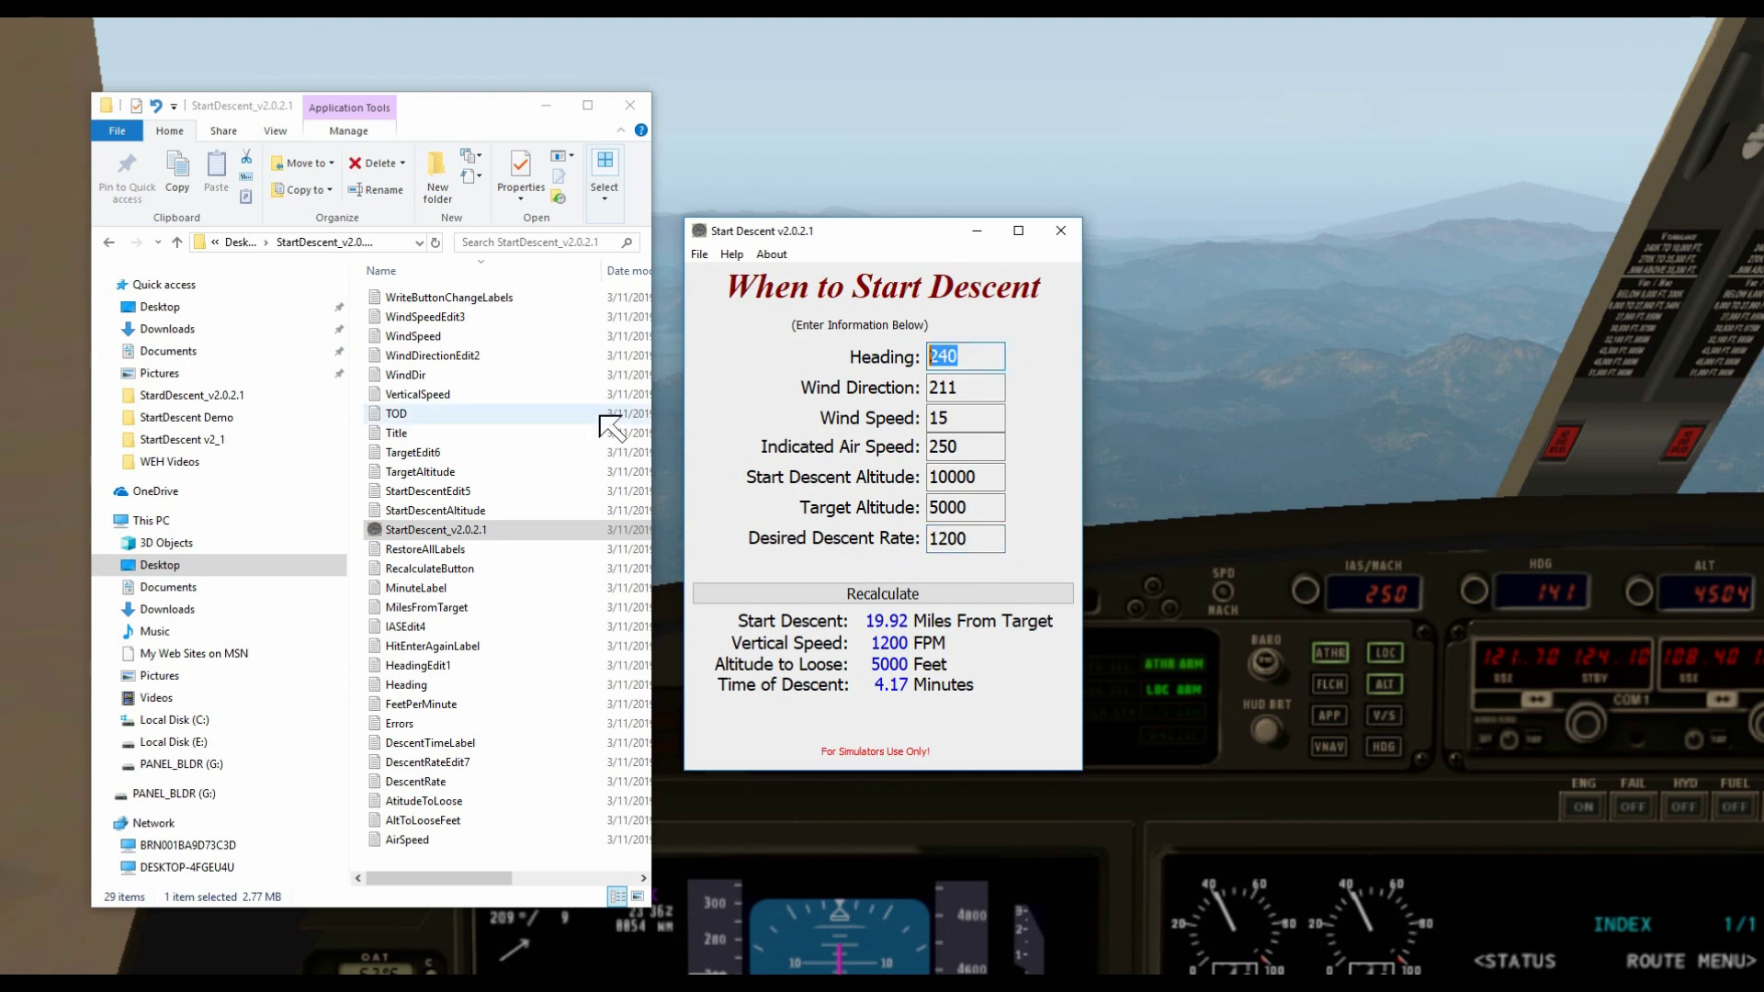
{"action": "type", "text": "350"}
{"action": "key", "text": "Tab"}
{"action": "type", "text": "250"}
{"action": "key", "text": "Tab"}
{"action": "type", "text": "14"}
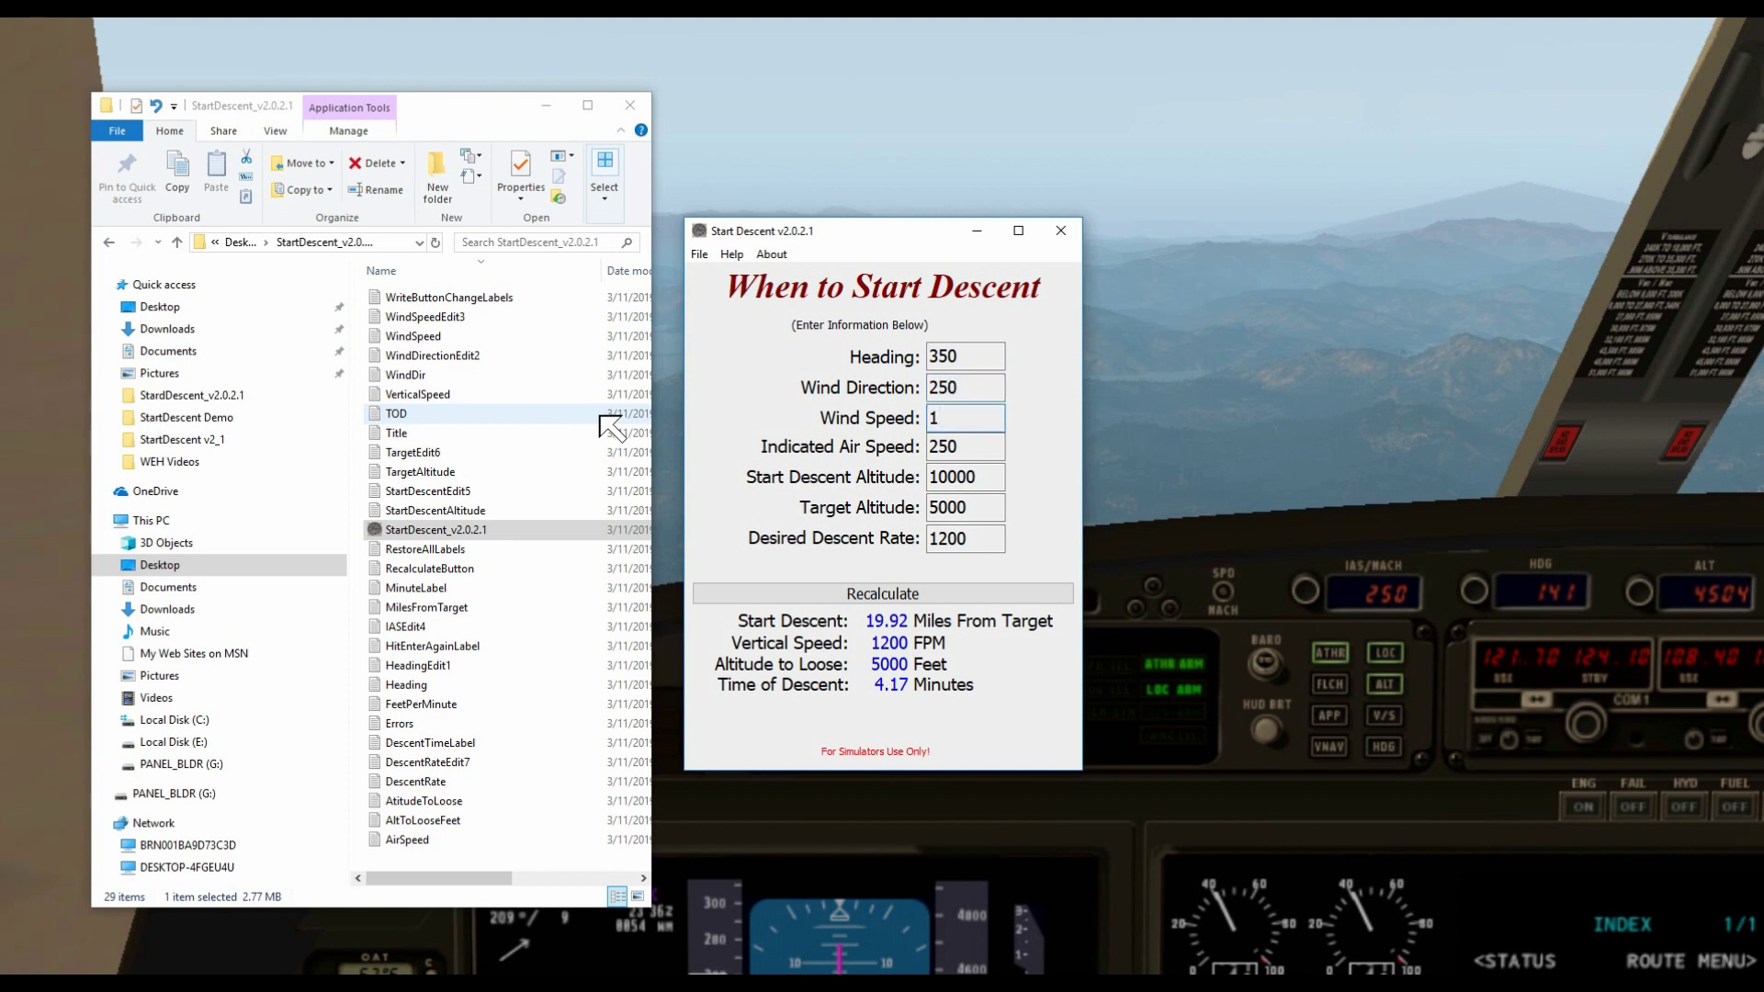
{"action": "key", "text": "Tab"}
{"action": "type", "text": "350"}
- Enter altitudes 15000 to 7500 at 2500 FPM, calculate, then restart the program from Explorer
{"action": "key", "text": "Tab"}
{"action": "type", "text": "15000"}
{"action": "key", "text": "Tab"}
{"action": "type", "text": "7500"}
{"action": "key", "text": "Tab"}
{"action": "type", "text": "2500"}
{"action": "key", "text": "Return"}
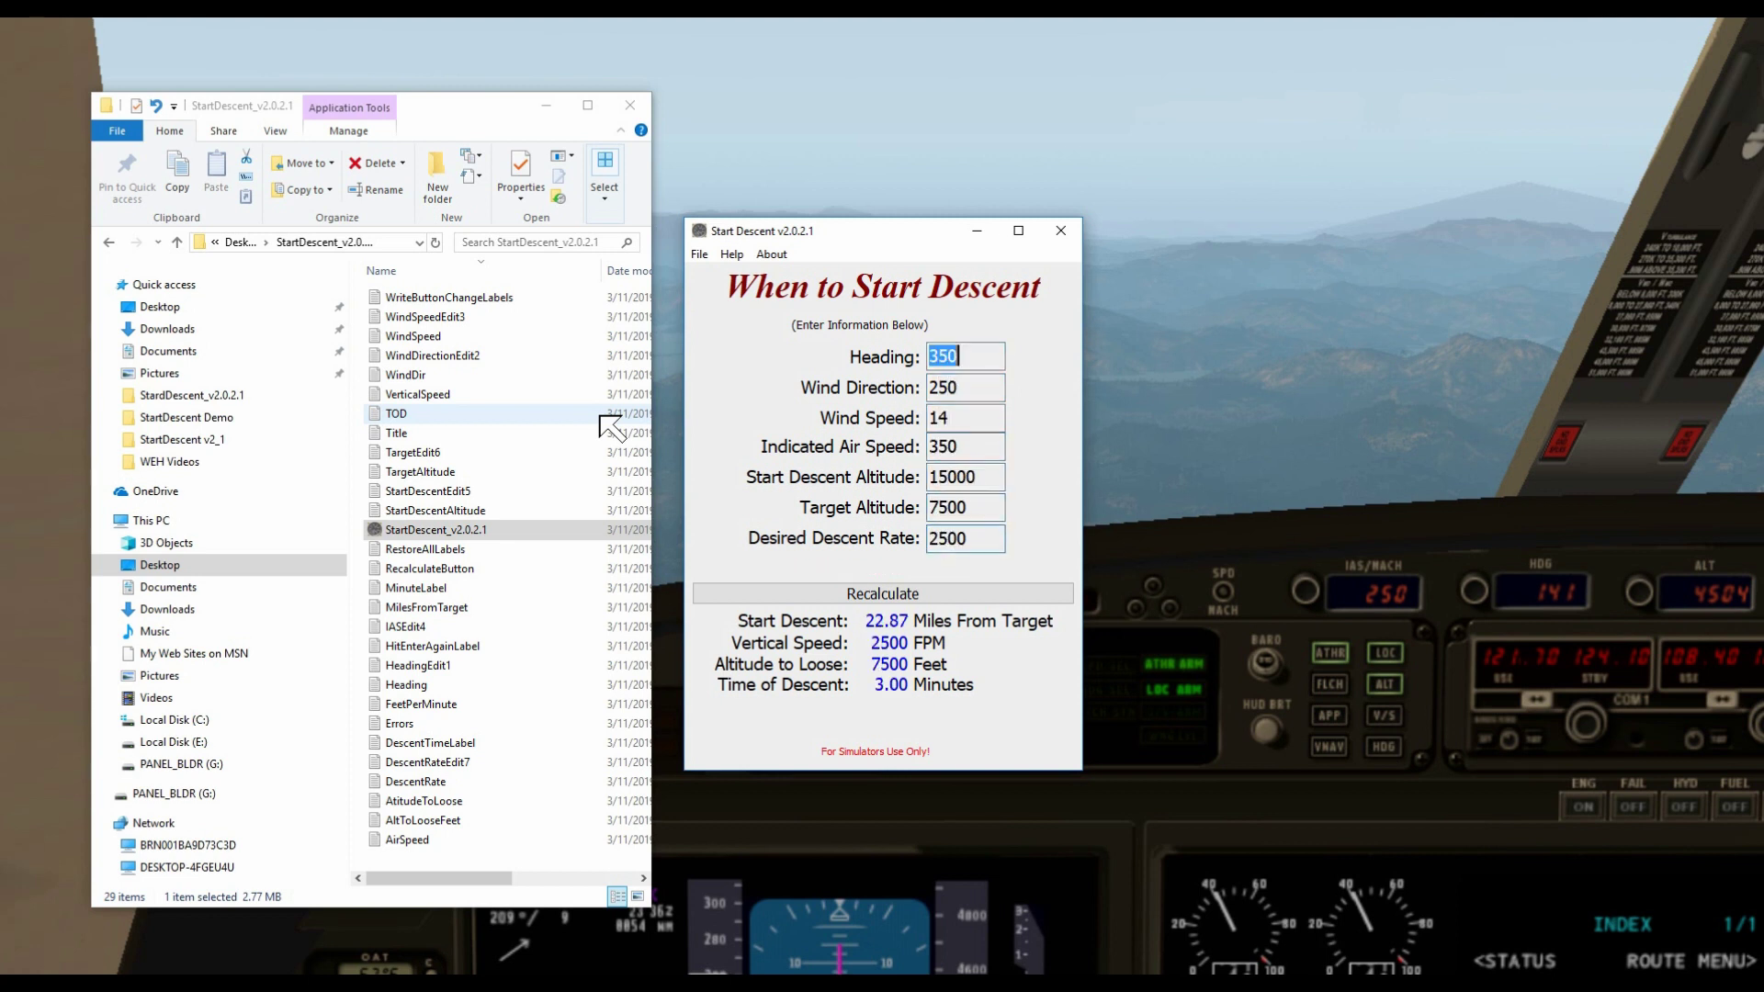
{"action": "left_click", "coordinate": [1059, 232]}
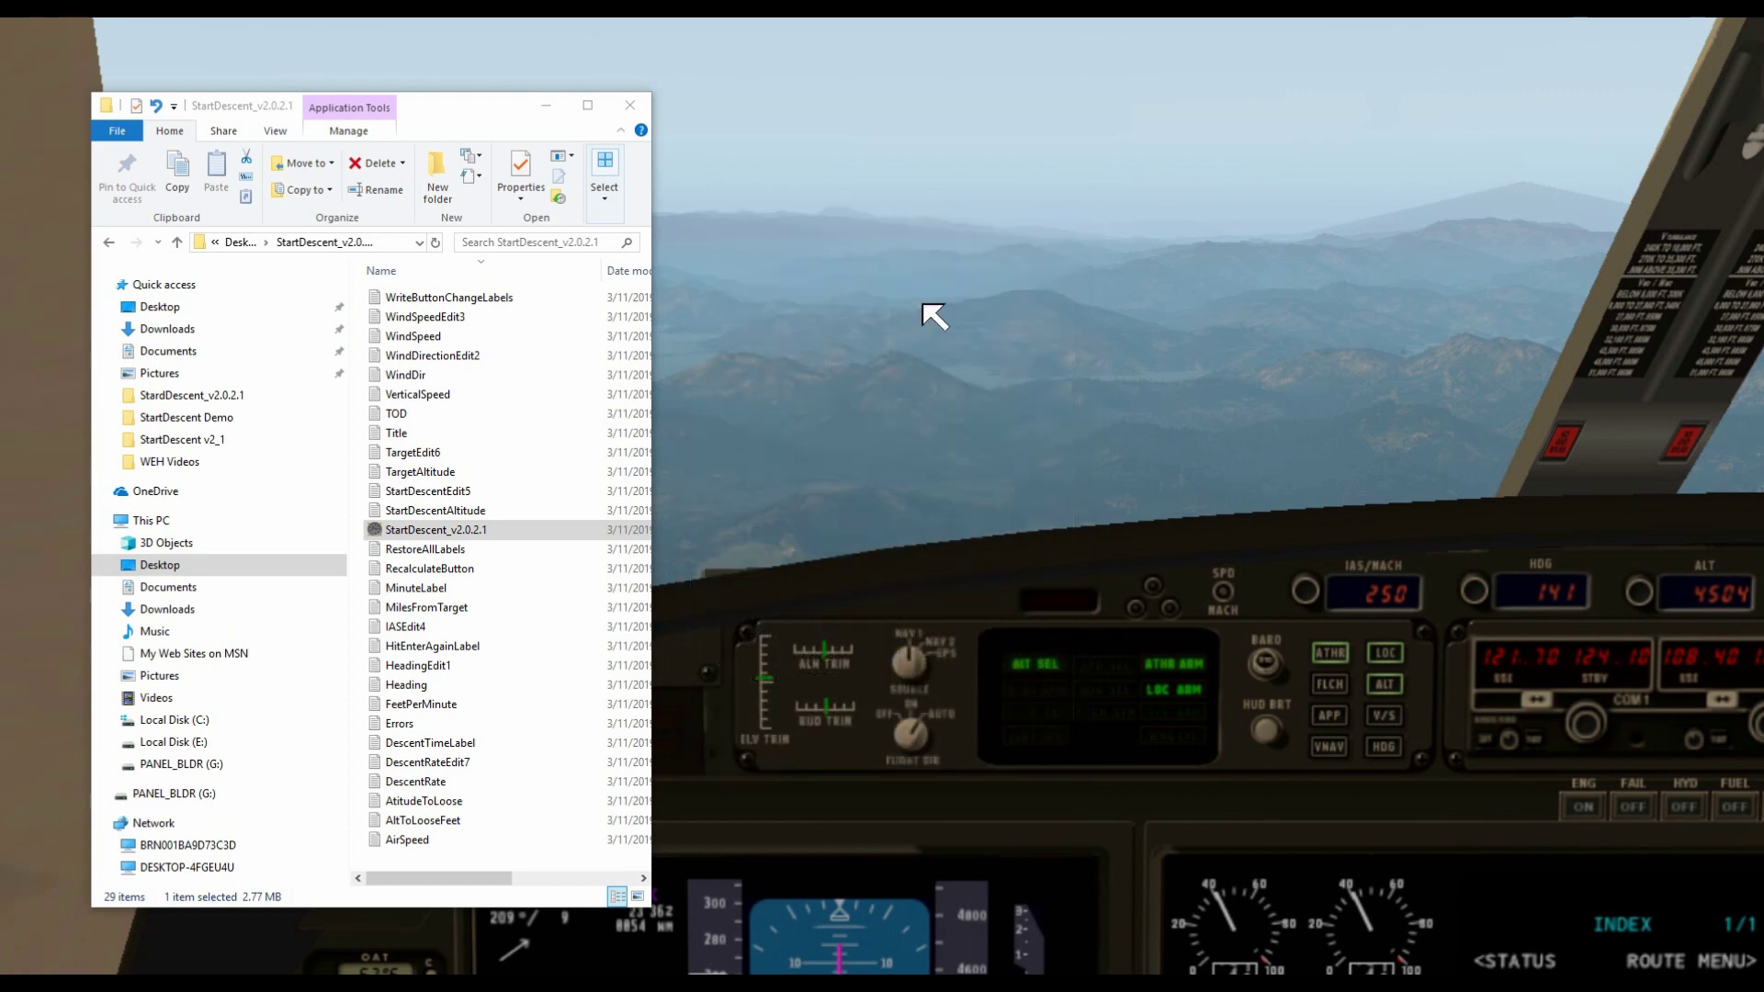
{"action": "double_click", "coordinate": [435, 532]}
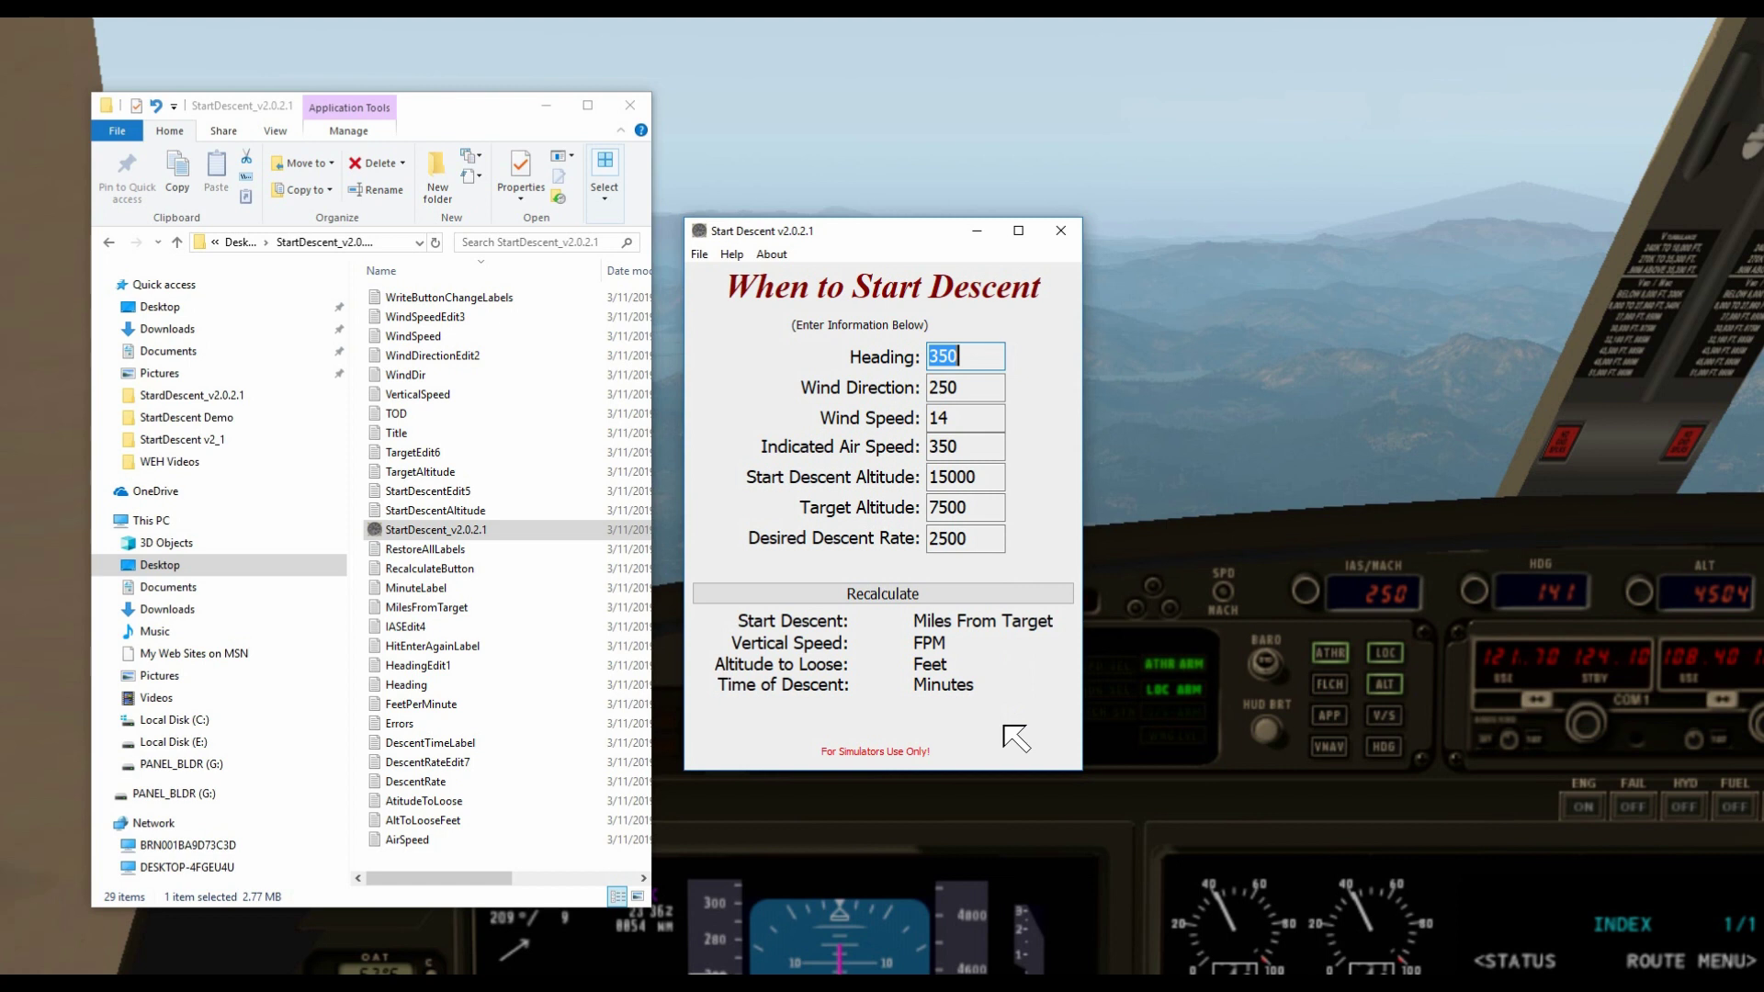
- Recalculate from the restored values: 22.87 miles from target, 7500 feet to lose, 3.00 minutes
{"action": "key", "text": "Return"}
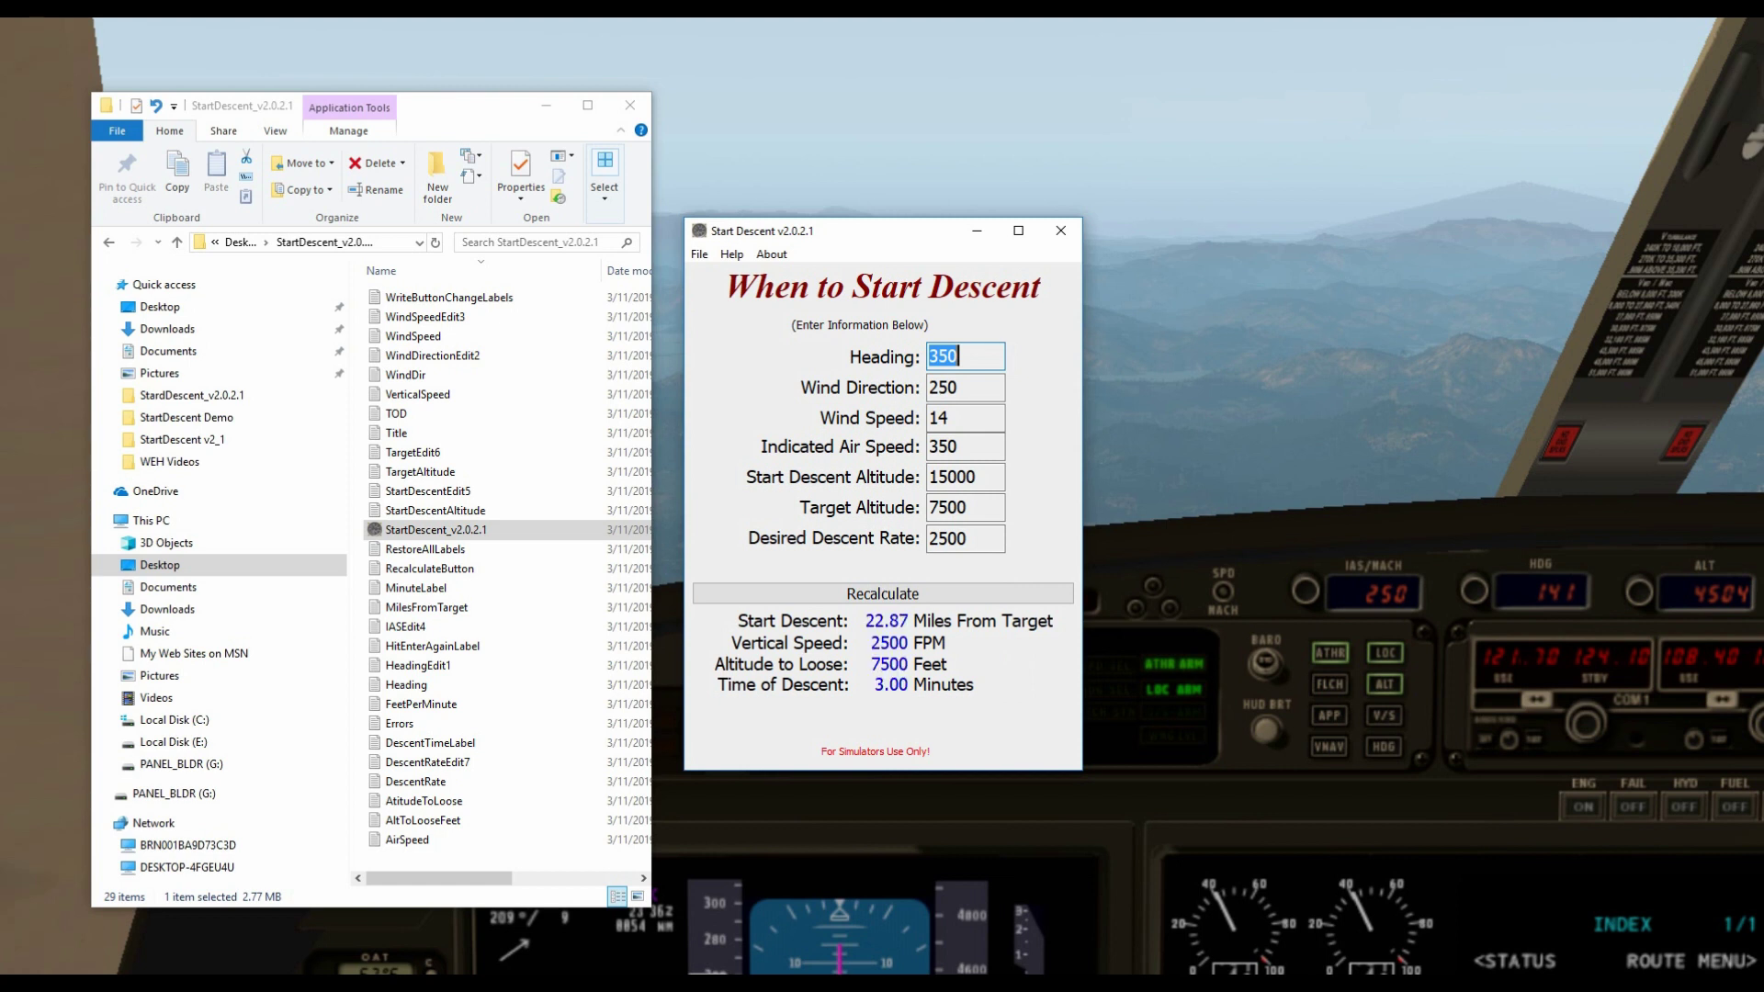